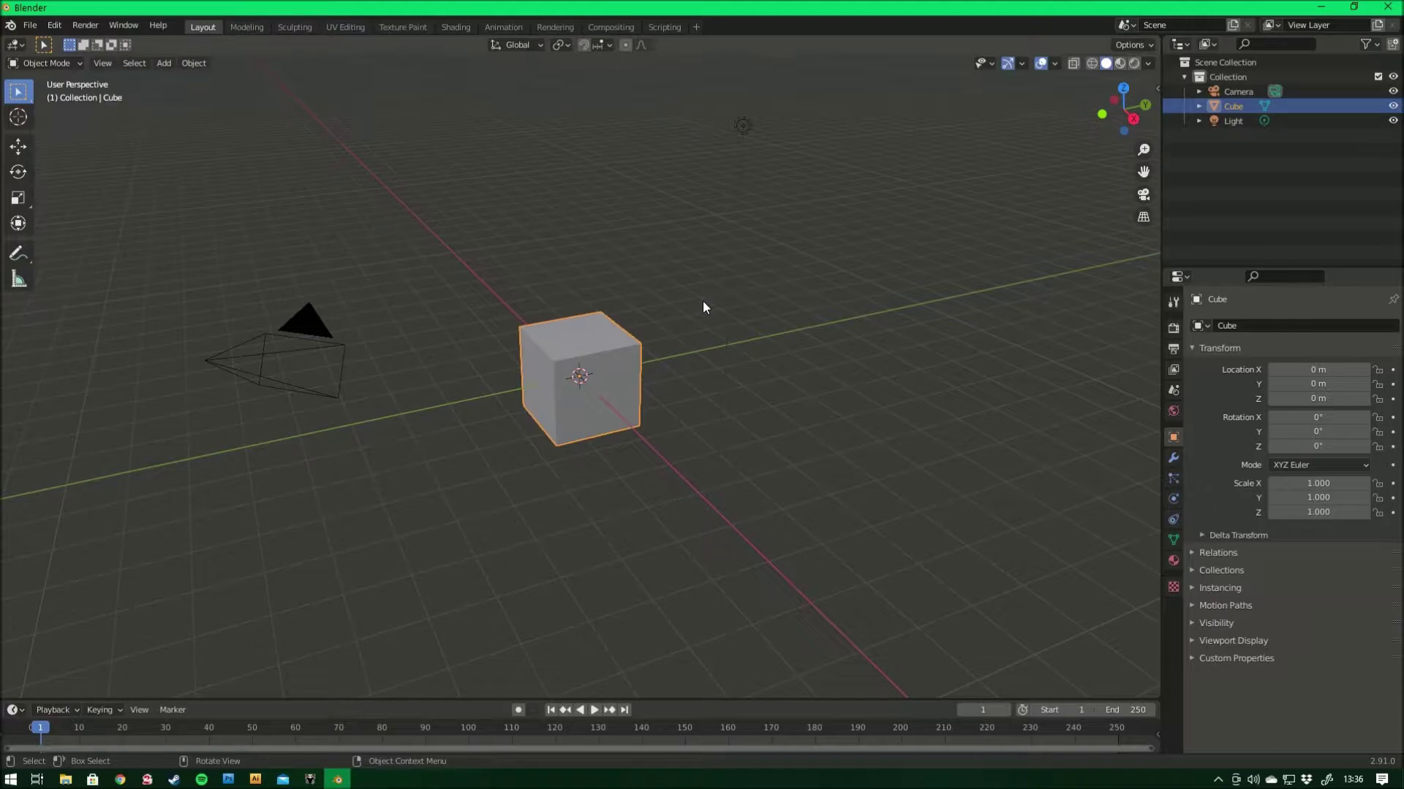
Show the viewport sidebar with the cube's transform fields and 2 m dimensions
key("n")
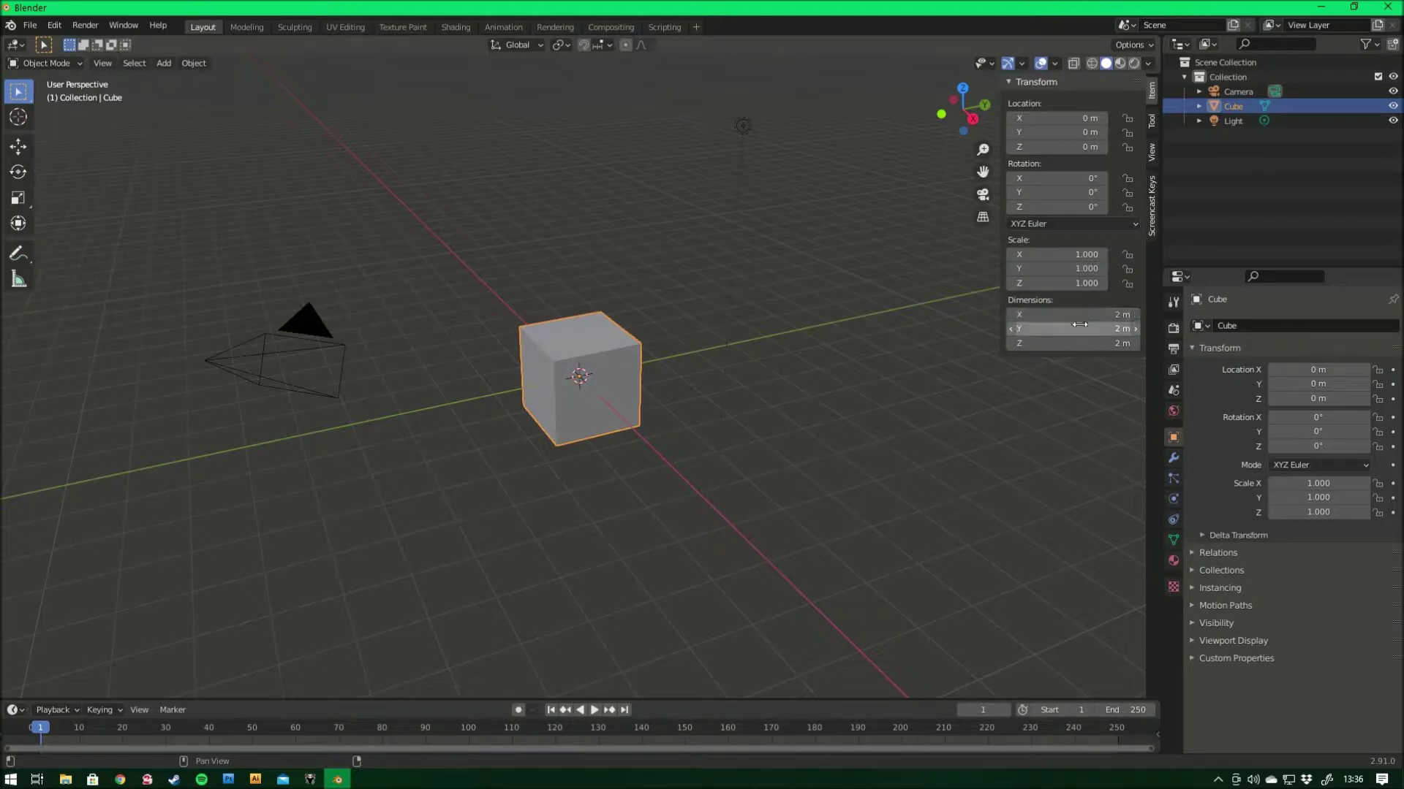
Set the scene Unit Scale to 0.001 and Length to Millimeters in Scene Properties
left_click(1174, 396)
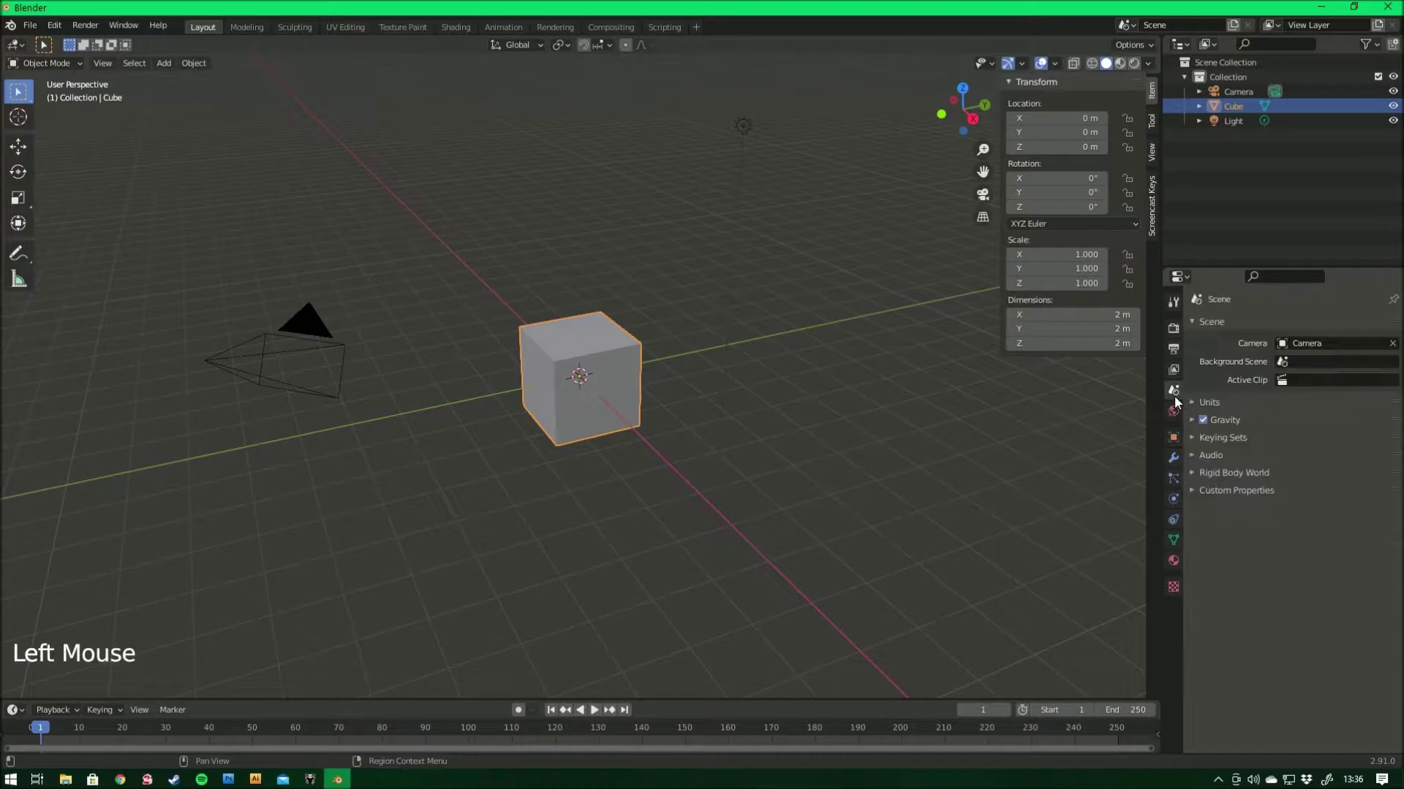
left_click(1214, 401)
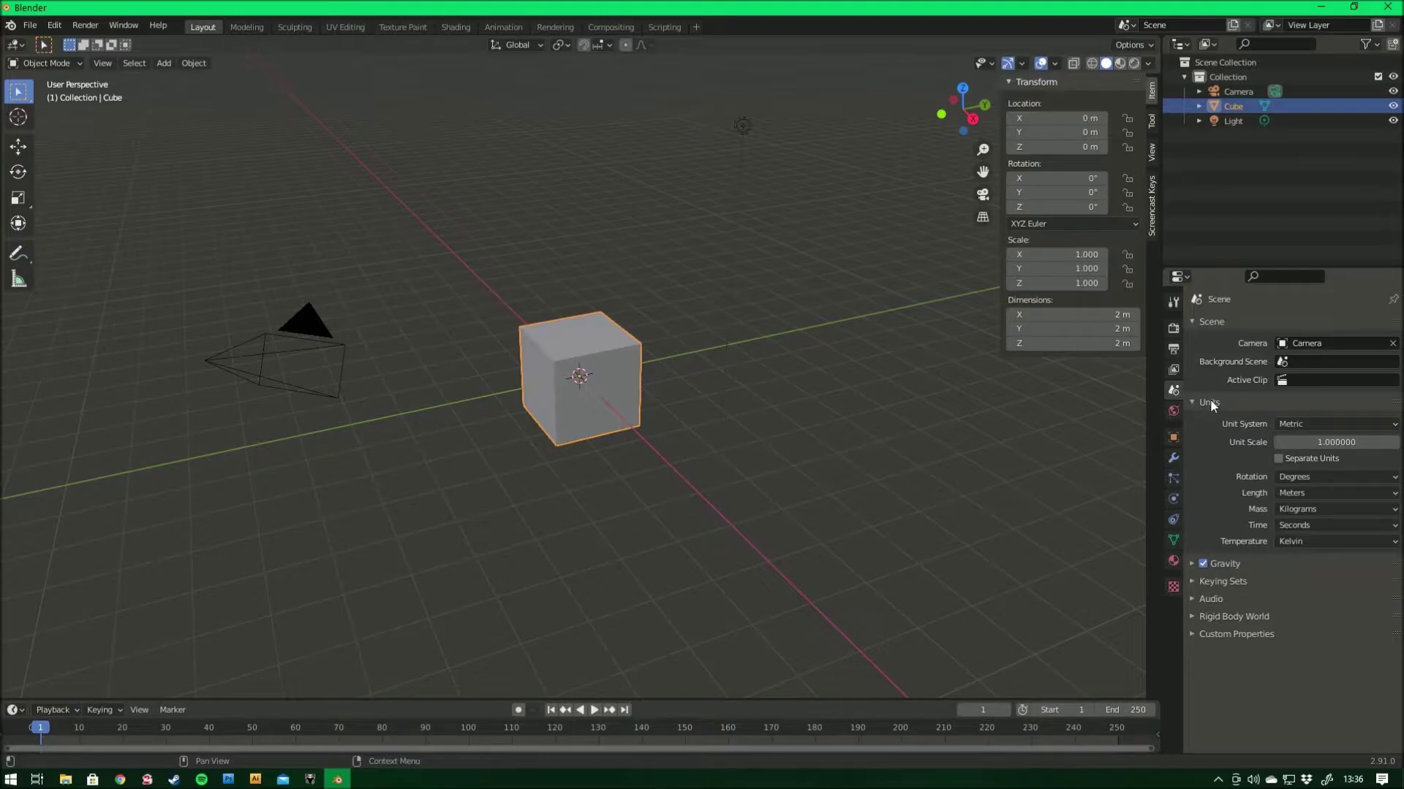
left_click(1340, 443)
key("BackSpace")
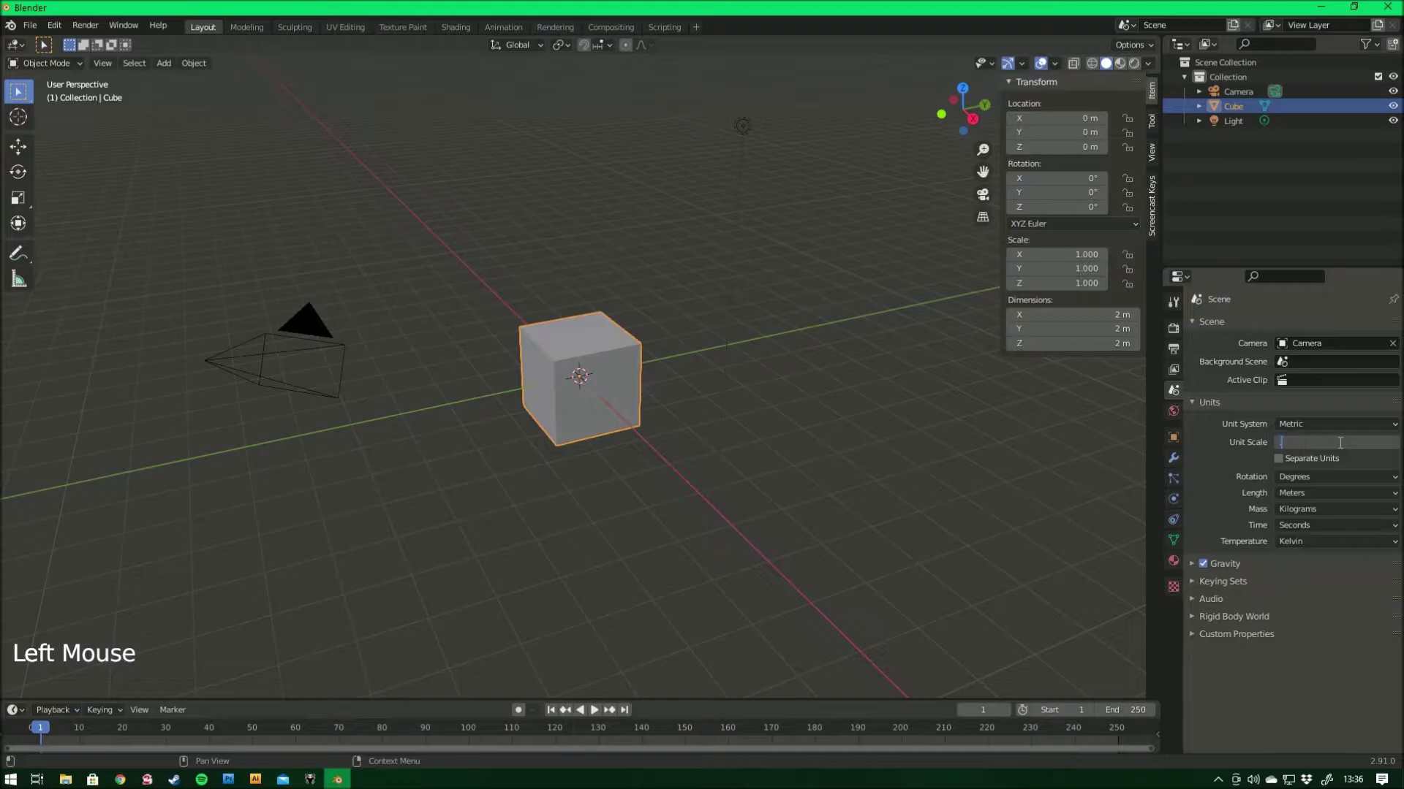
type("0")
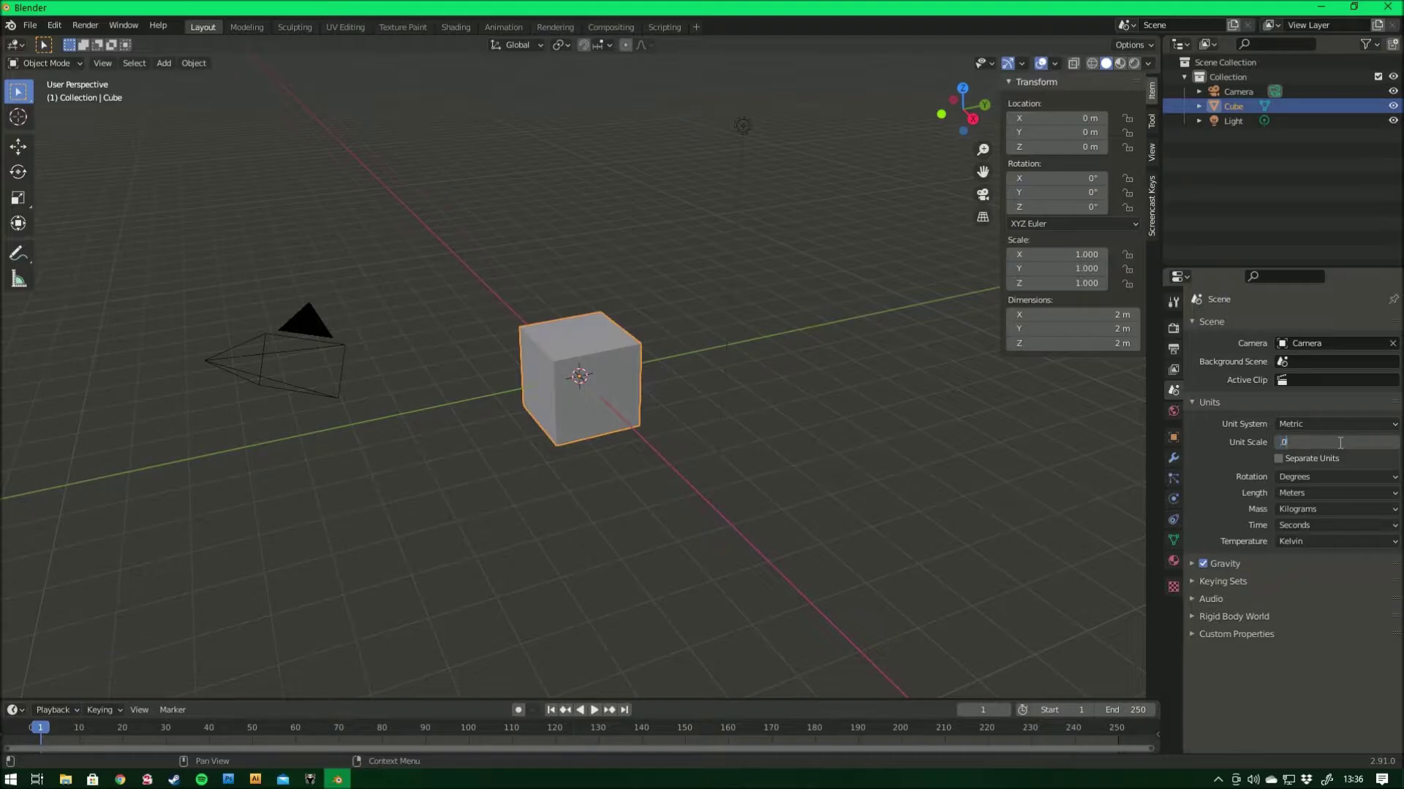
type("01")
key("Return")
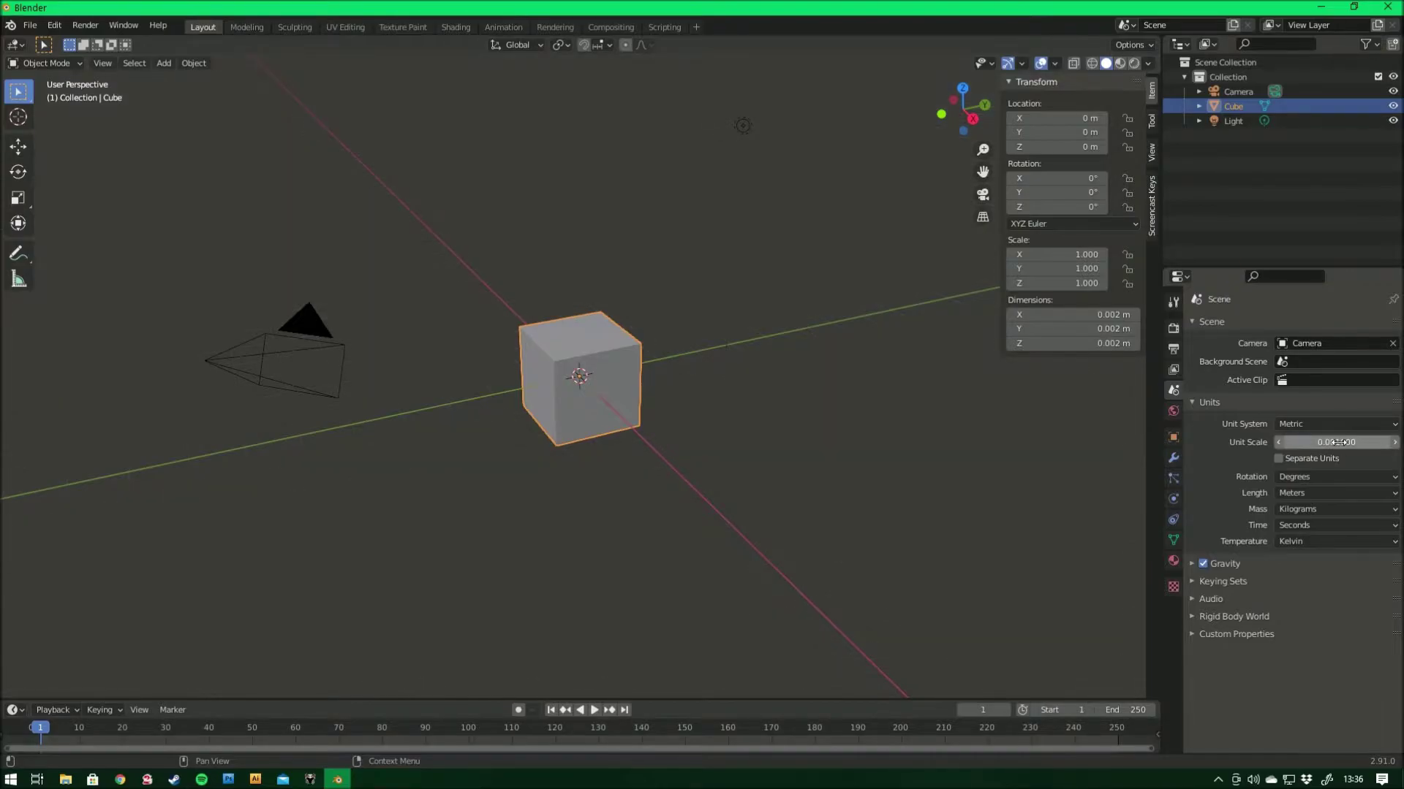
left_click(1300, 491)
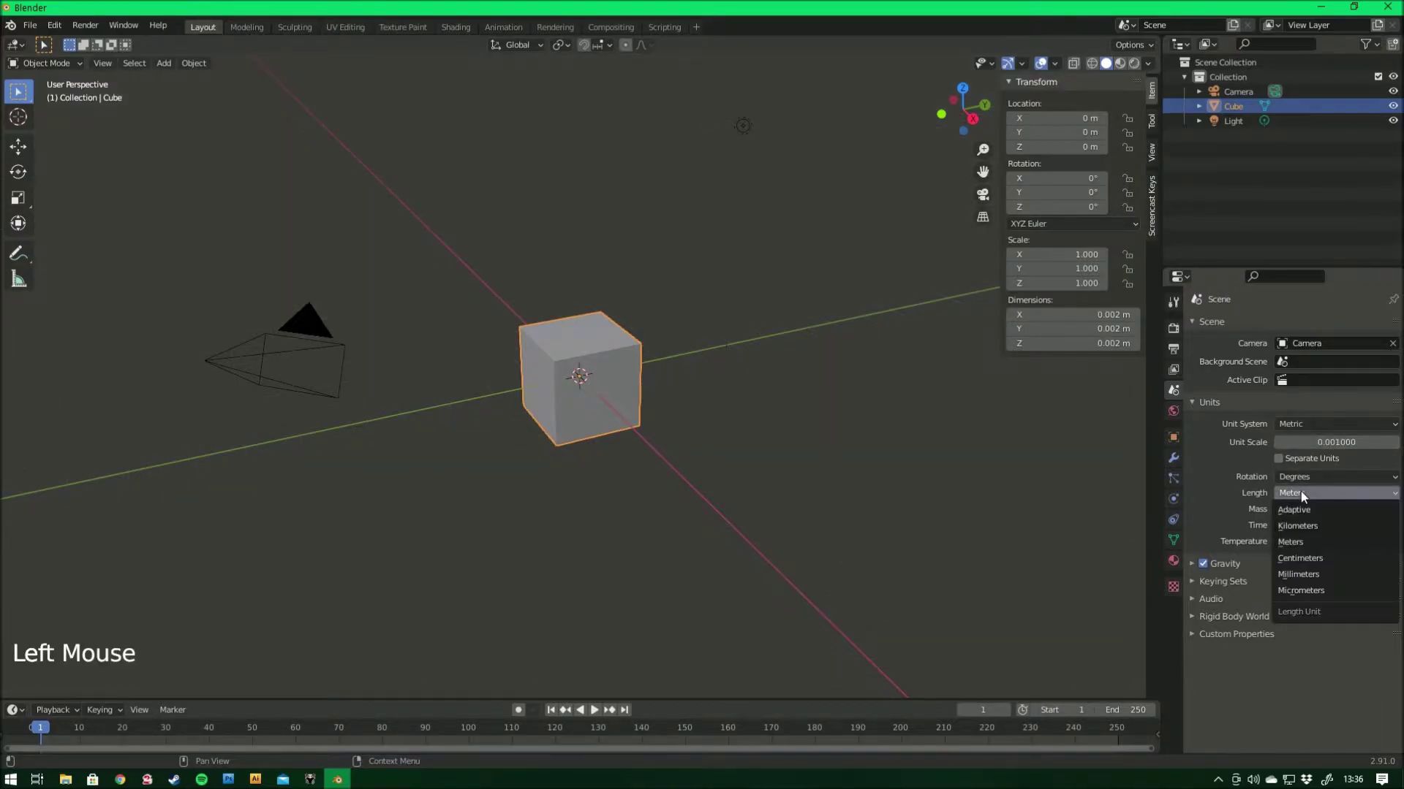
left_click(1287, 571)
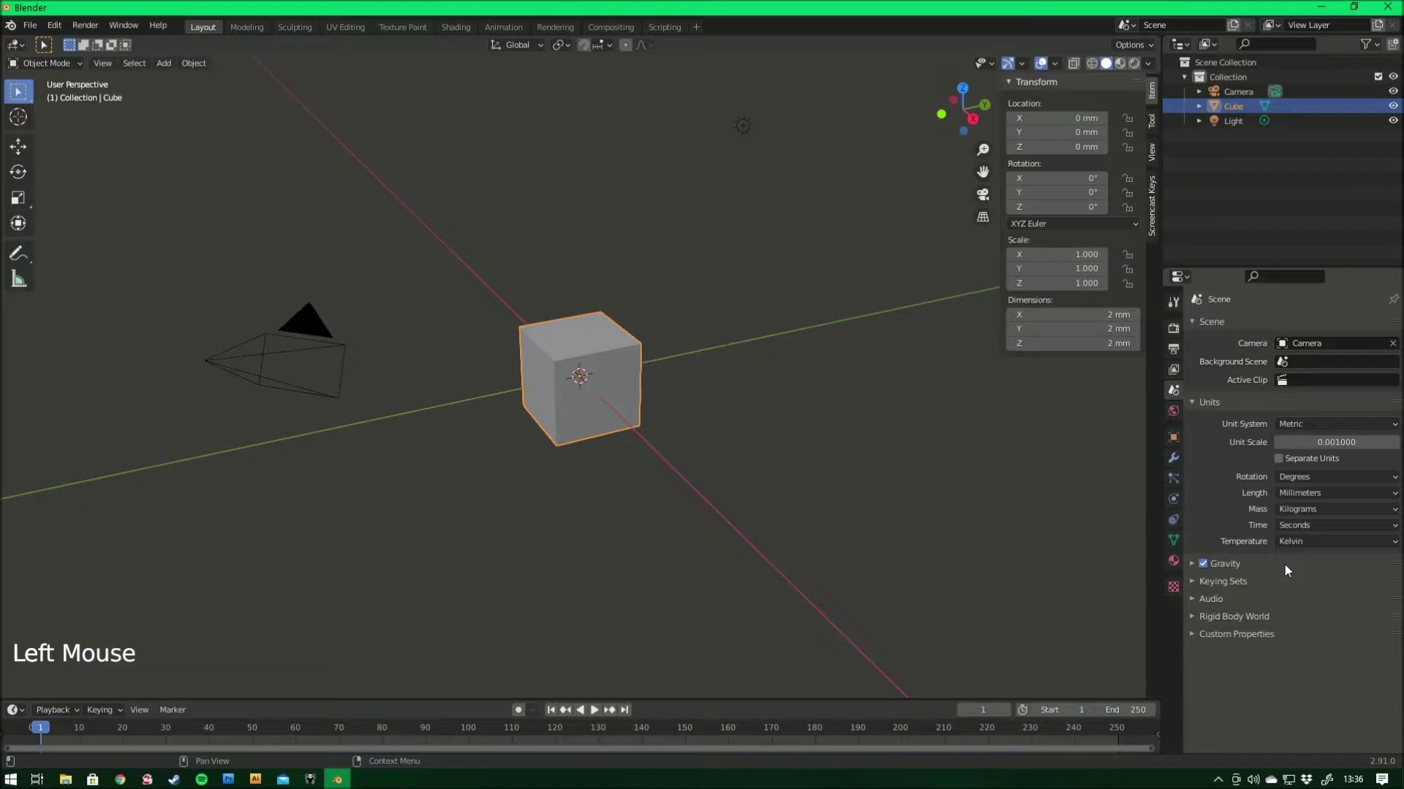
Set the viewport overlay grid Scale to 0.001
left_click(1057, 62)
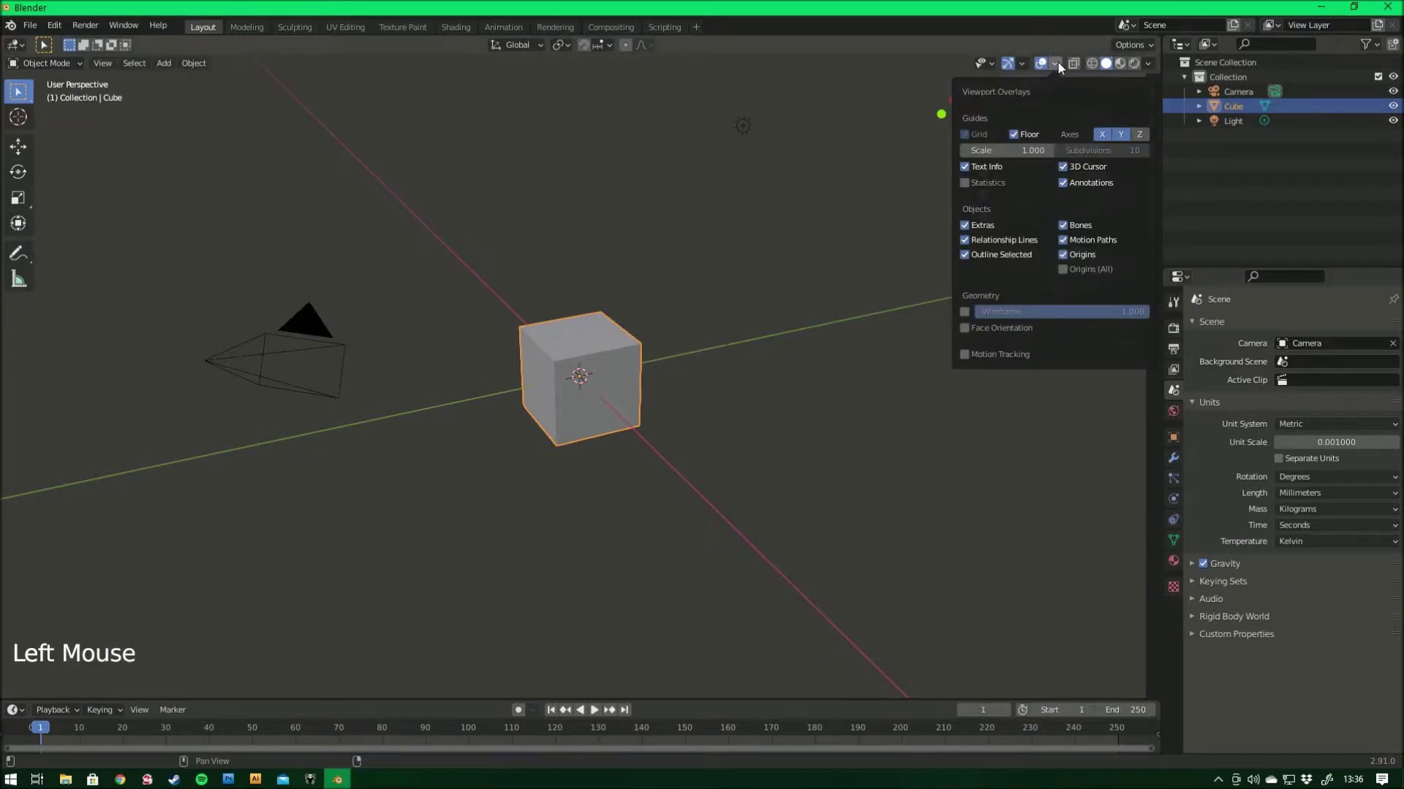
left_click(1017, 155)
type("0.0")
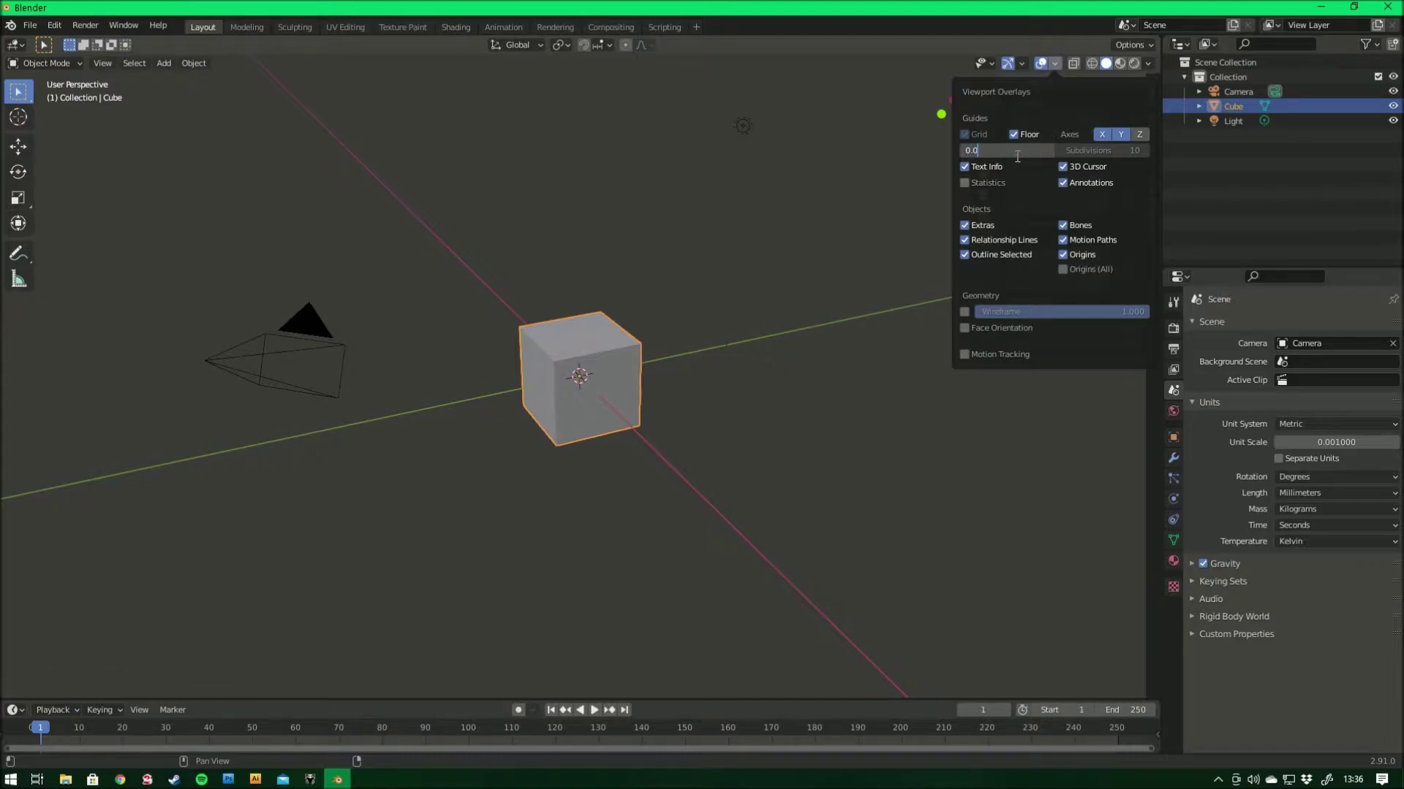
type("01")
key("Return")
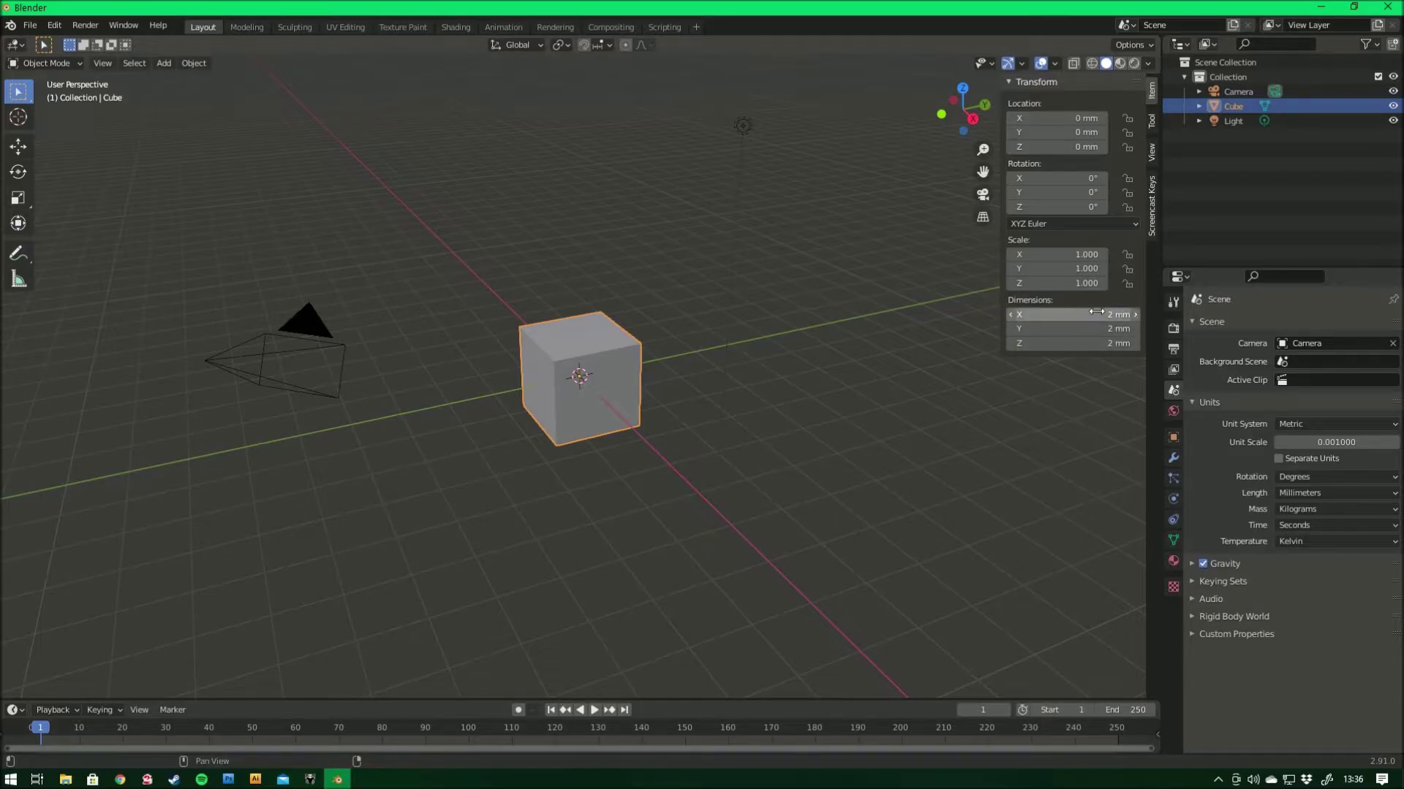
Set the cube's X, Y and Z dimensions to 14cm (140 mm) and frame it in view
left_click_drag(1096, 313, 1094, 342)
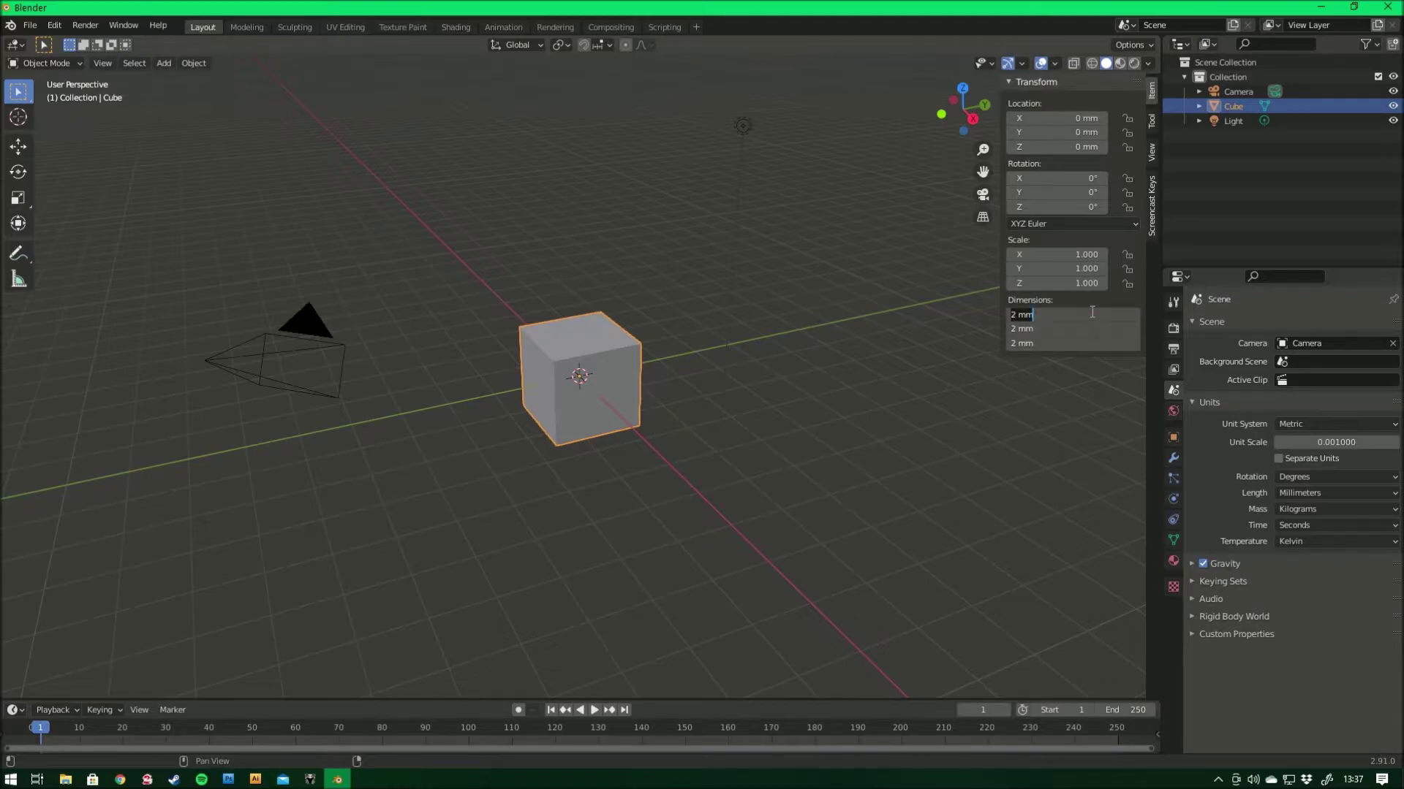
type("14cm")
key("Return")
scroll(921, 335, "down", 6)
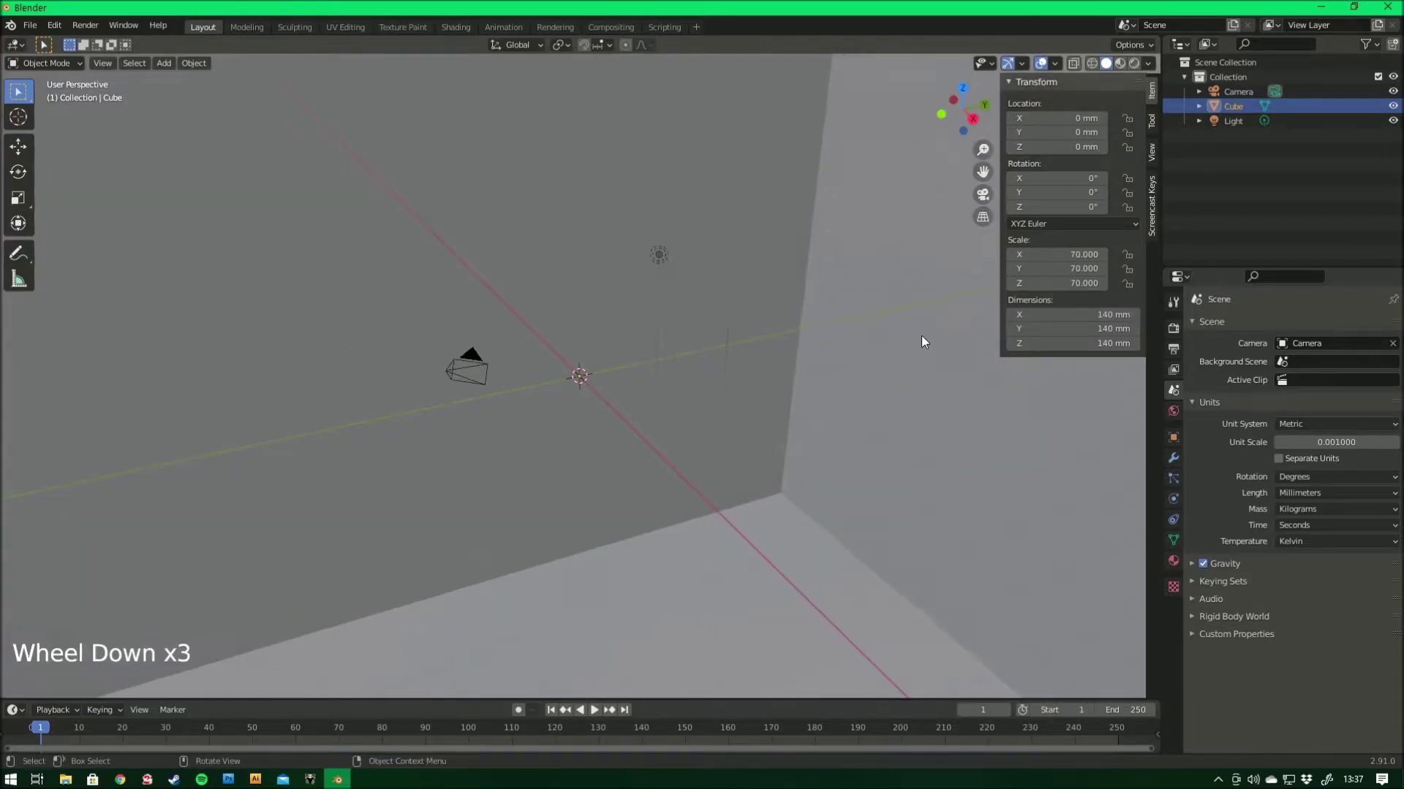
key("KP_Decimal")
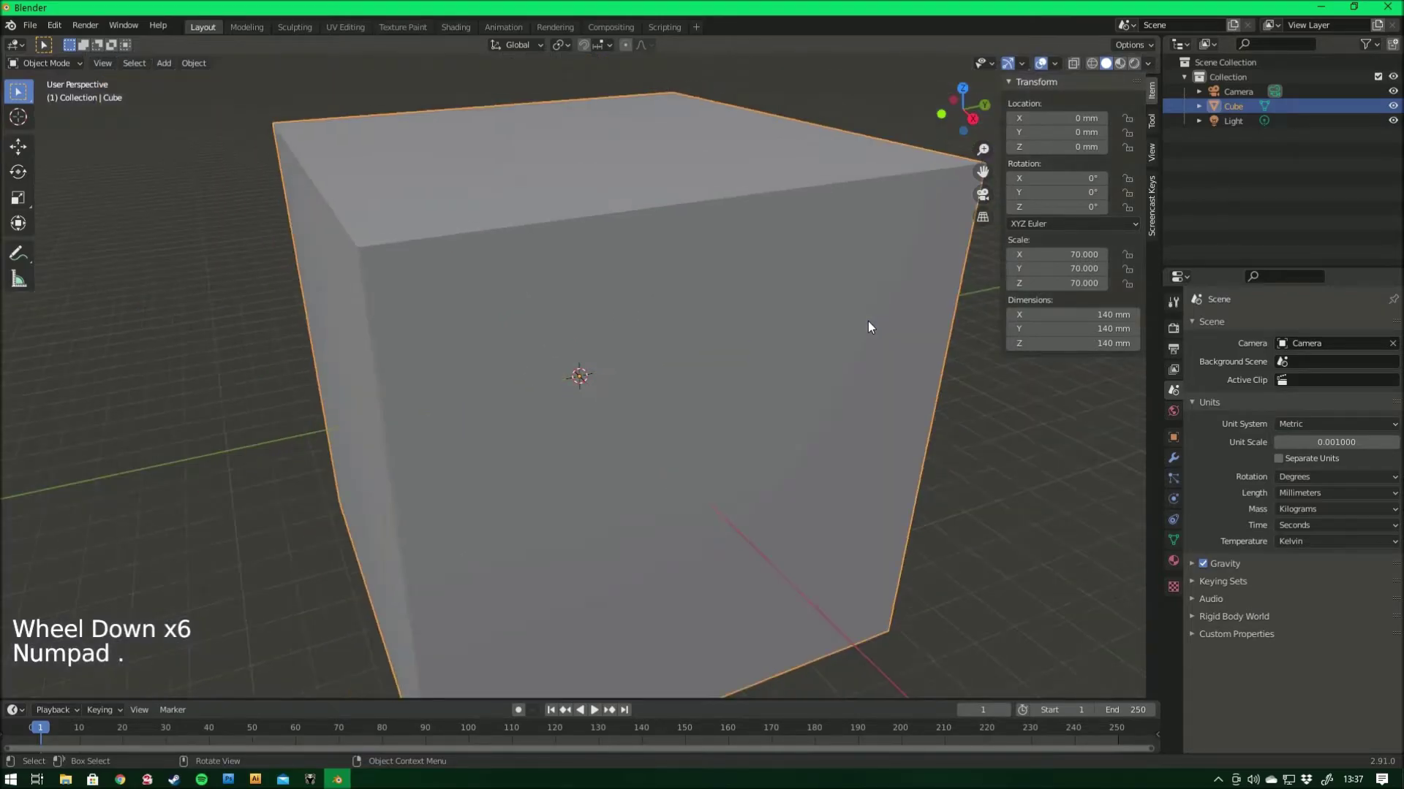
middle_click_drag(764, 312, 778, 318)
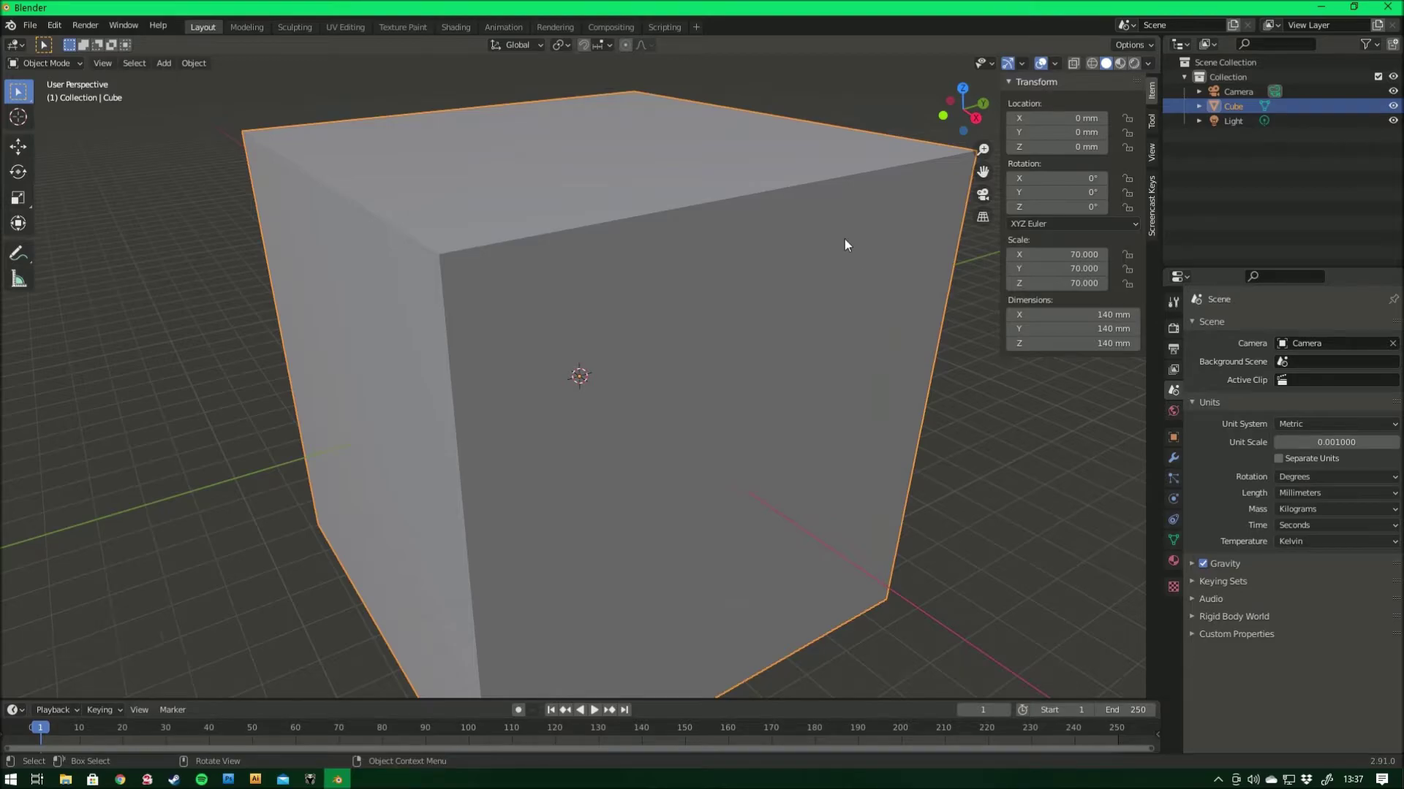
Set the cube's Viewport Display 'Display As' option to Wire
left_click(1173, 438)
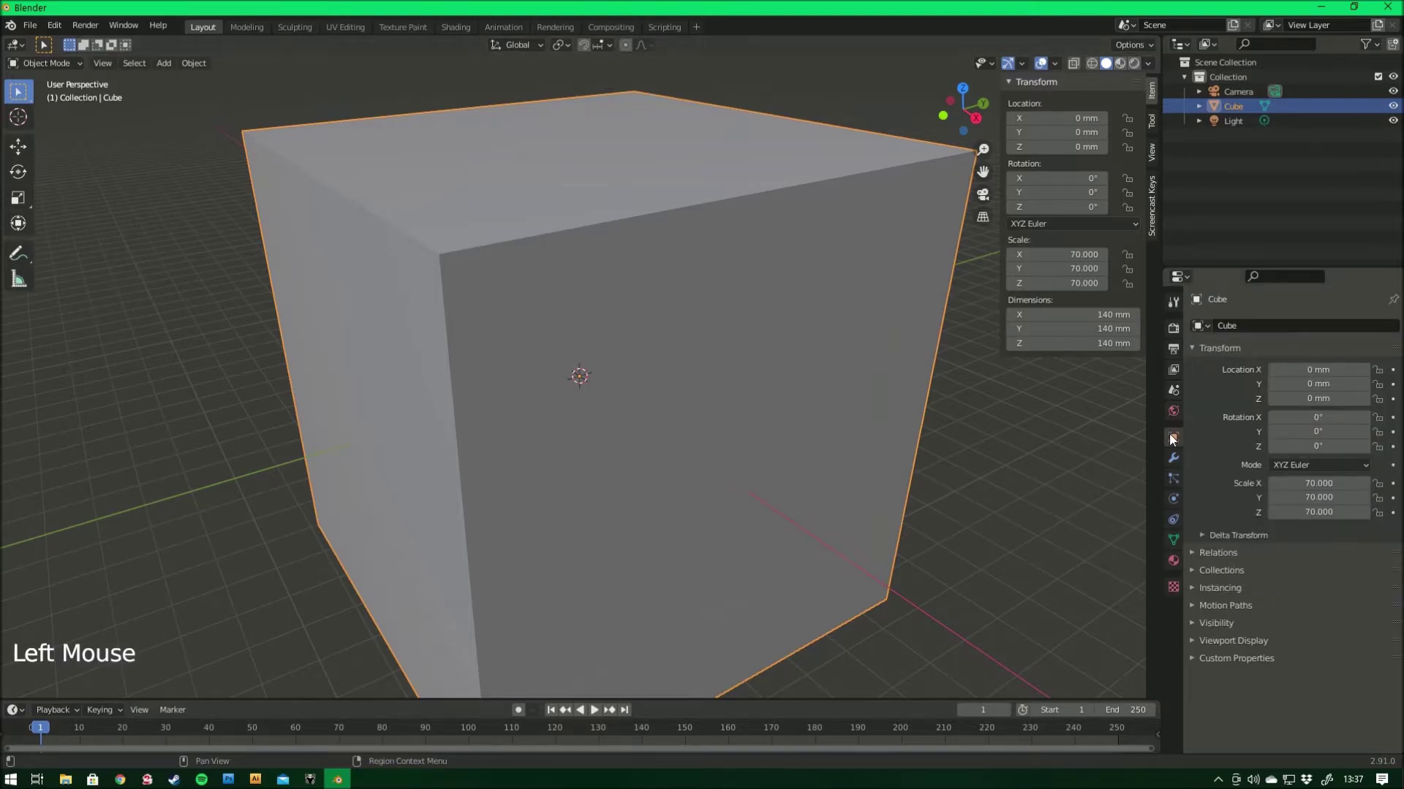
left_click(1214, 640)
scroll(1291, 592, "down", 8)
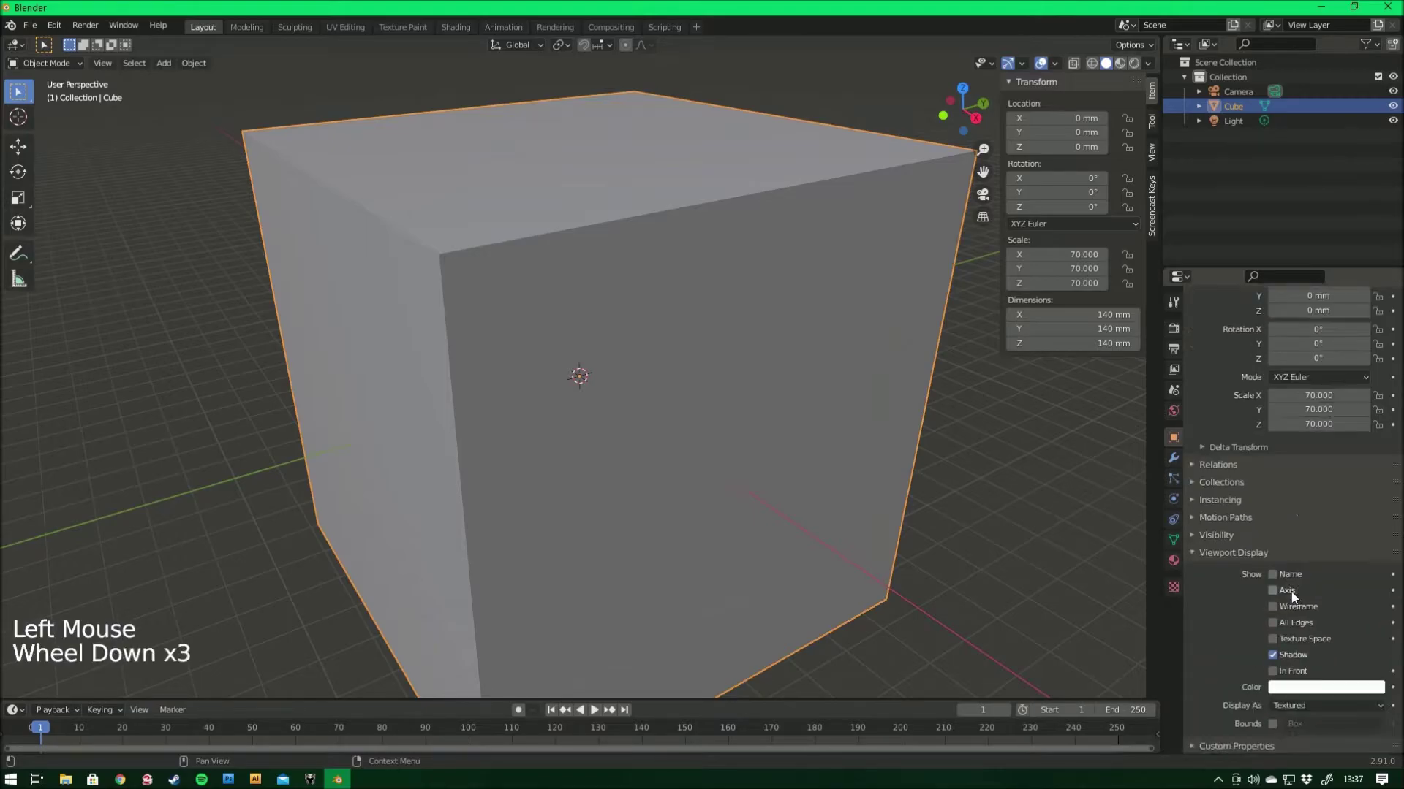
left_click(1299, 703)
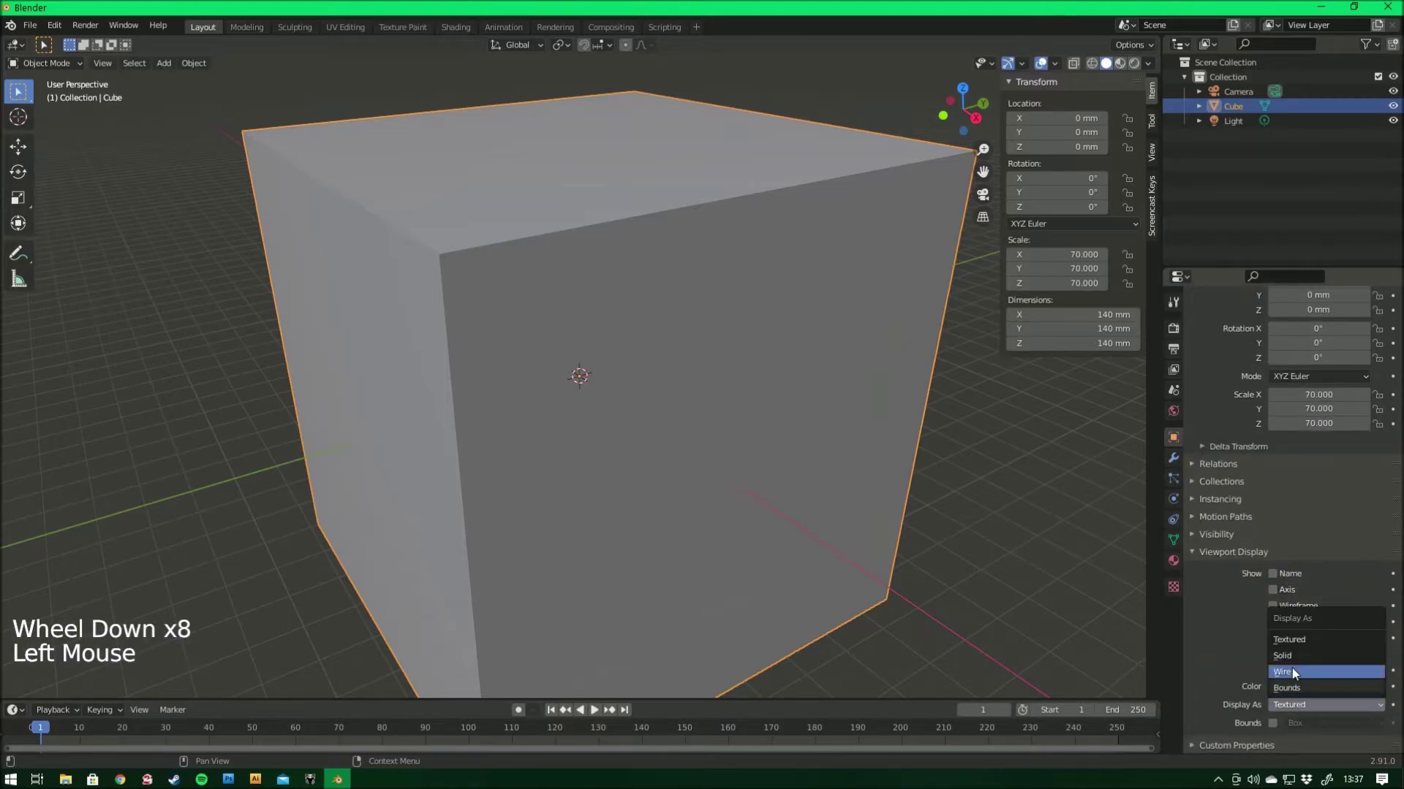
left_click(1291, 671)
middle_click_drag(641, 428, 574, 393, "shift")
scroll(574, 393, "down", 2)
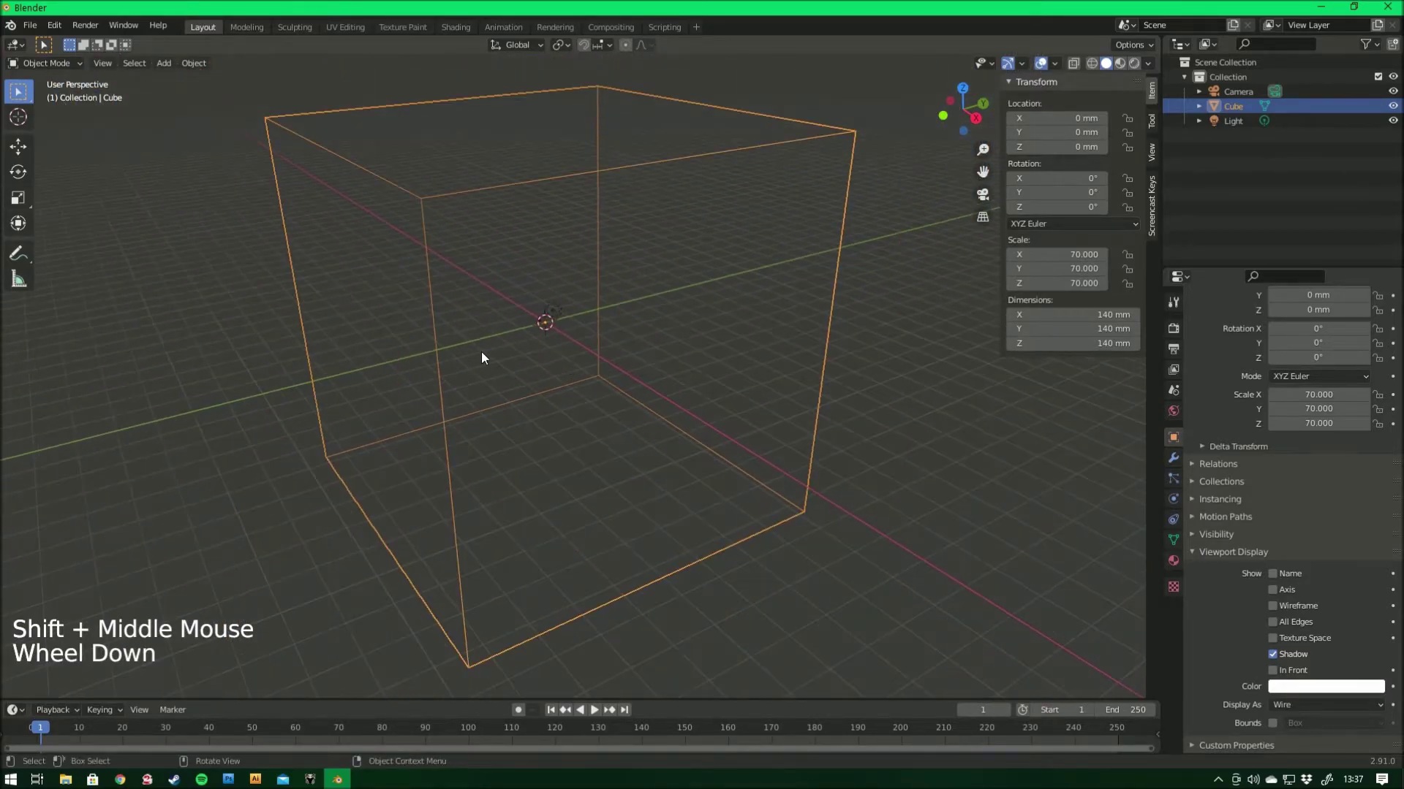
middle_click_drag(481, 352, 643, 329)
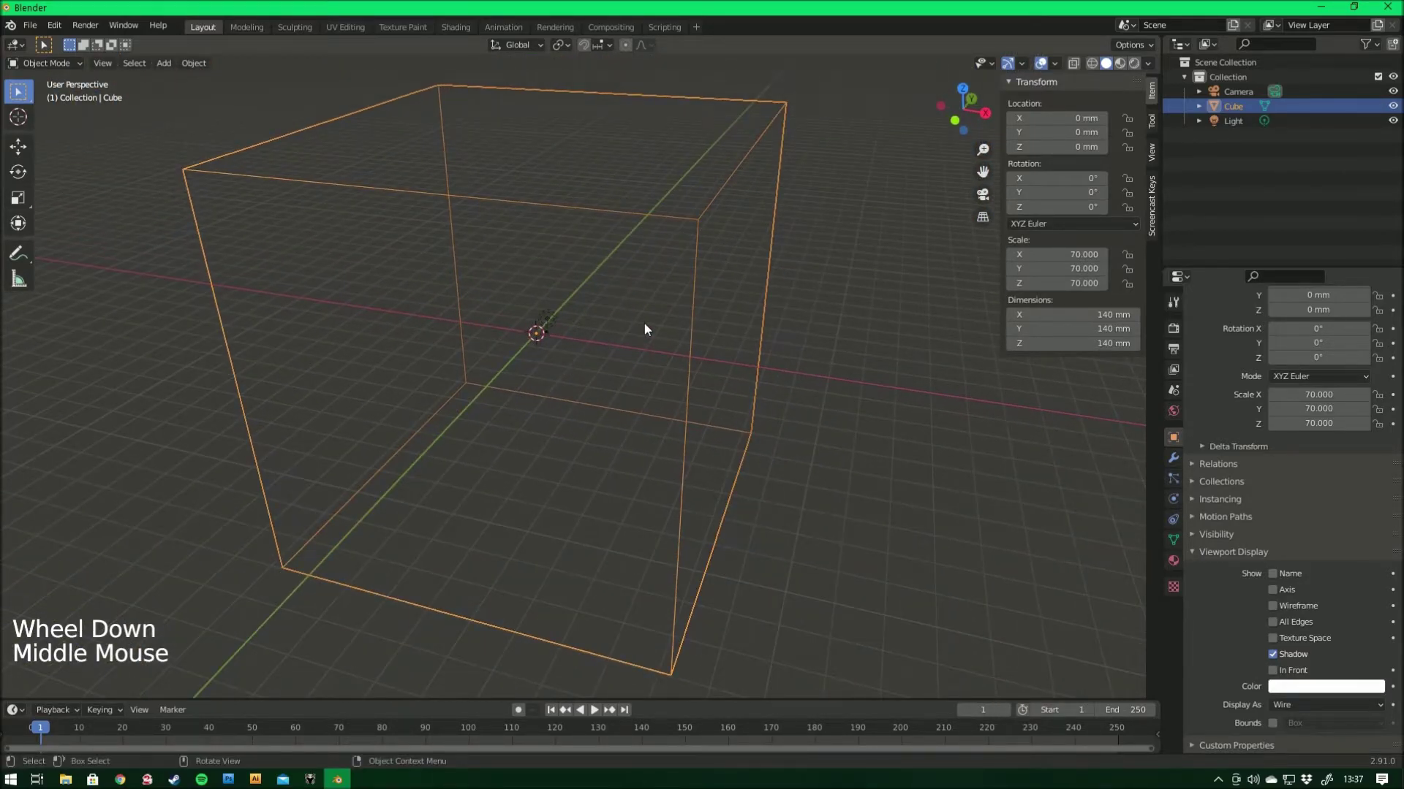
Delete the Camera and Light from the Outliner, then reselect the cube in front view
right_click(553, 322)
left_click(1235, 91)
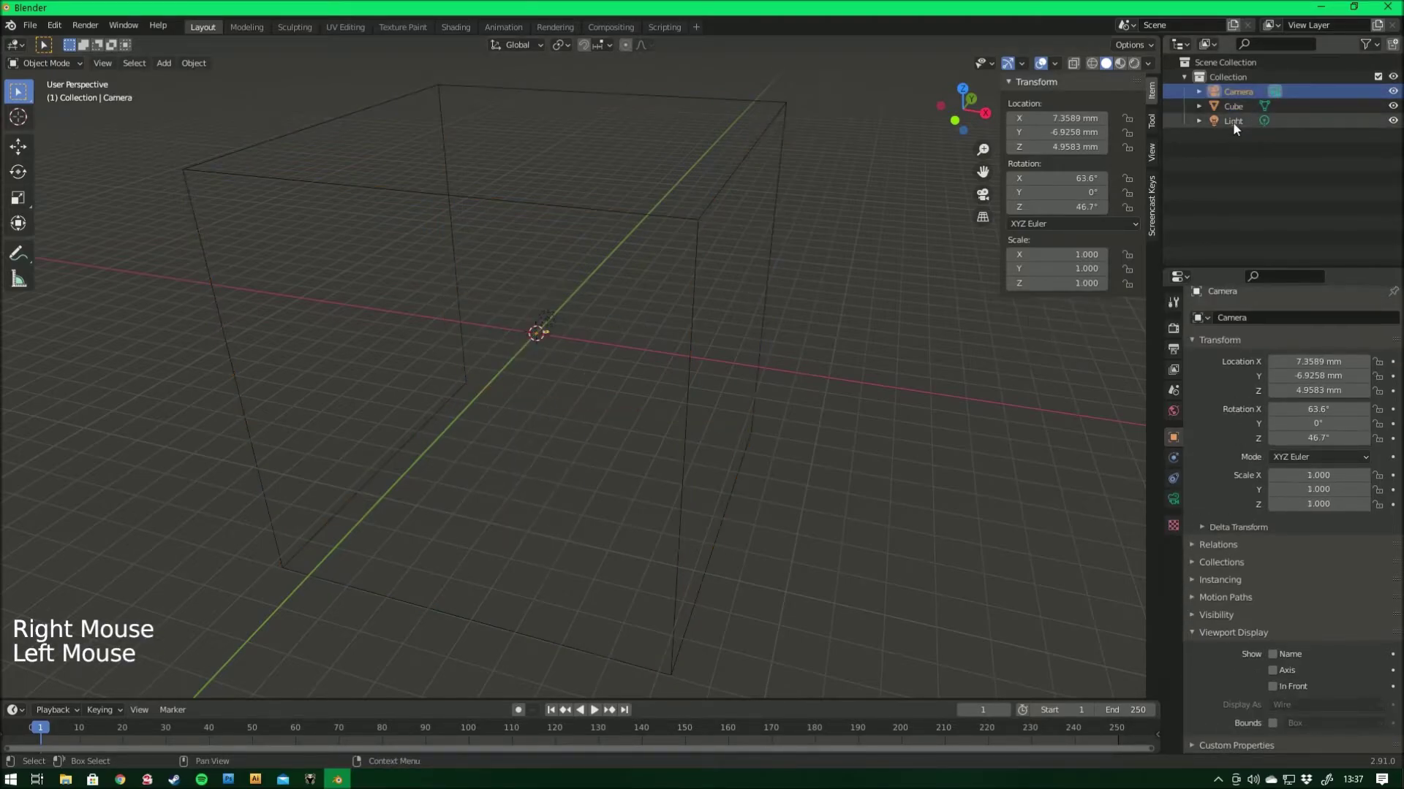
left_click(1232, 120, "ctrl")
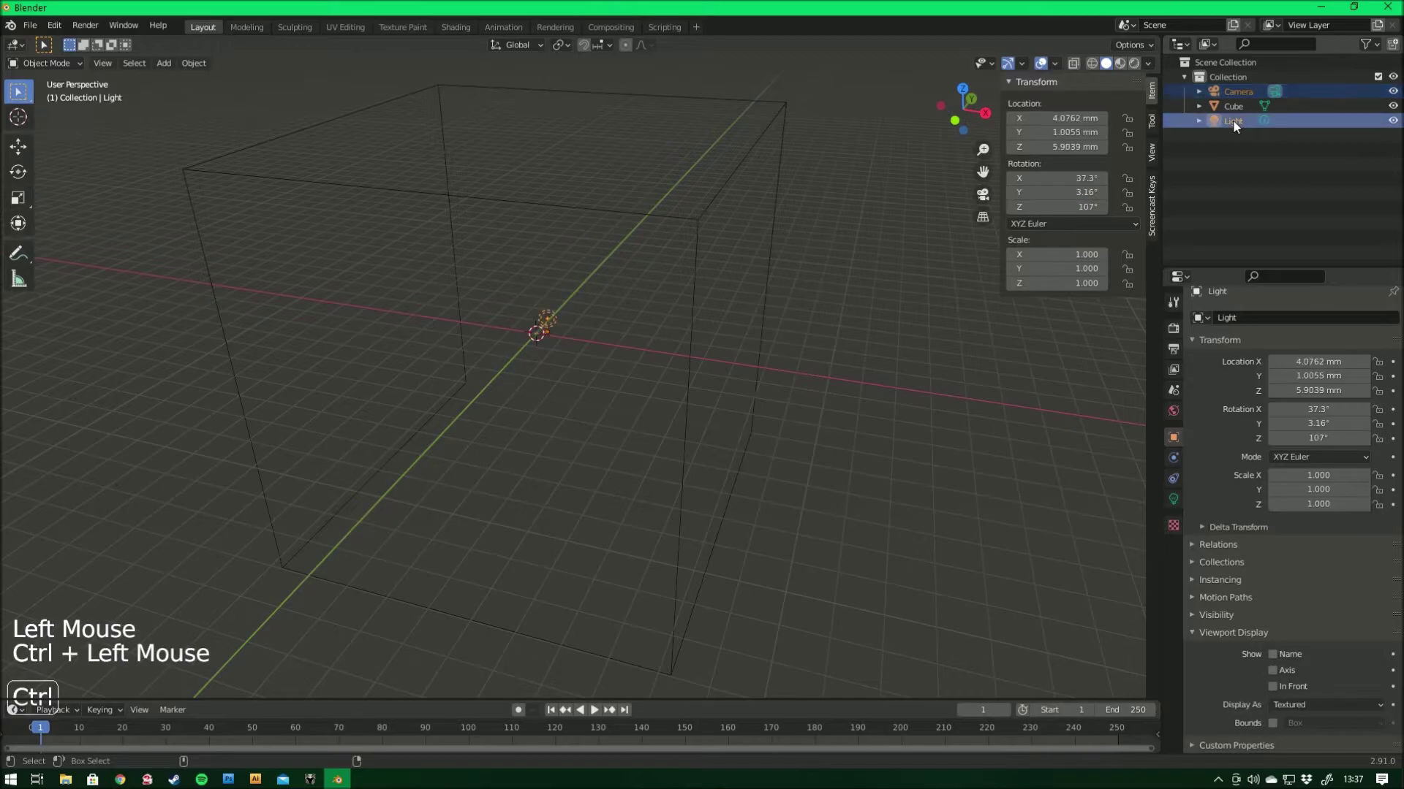
key("x")
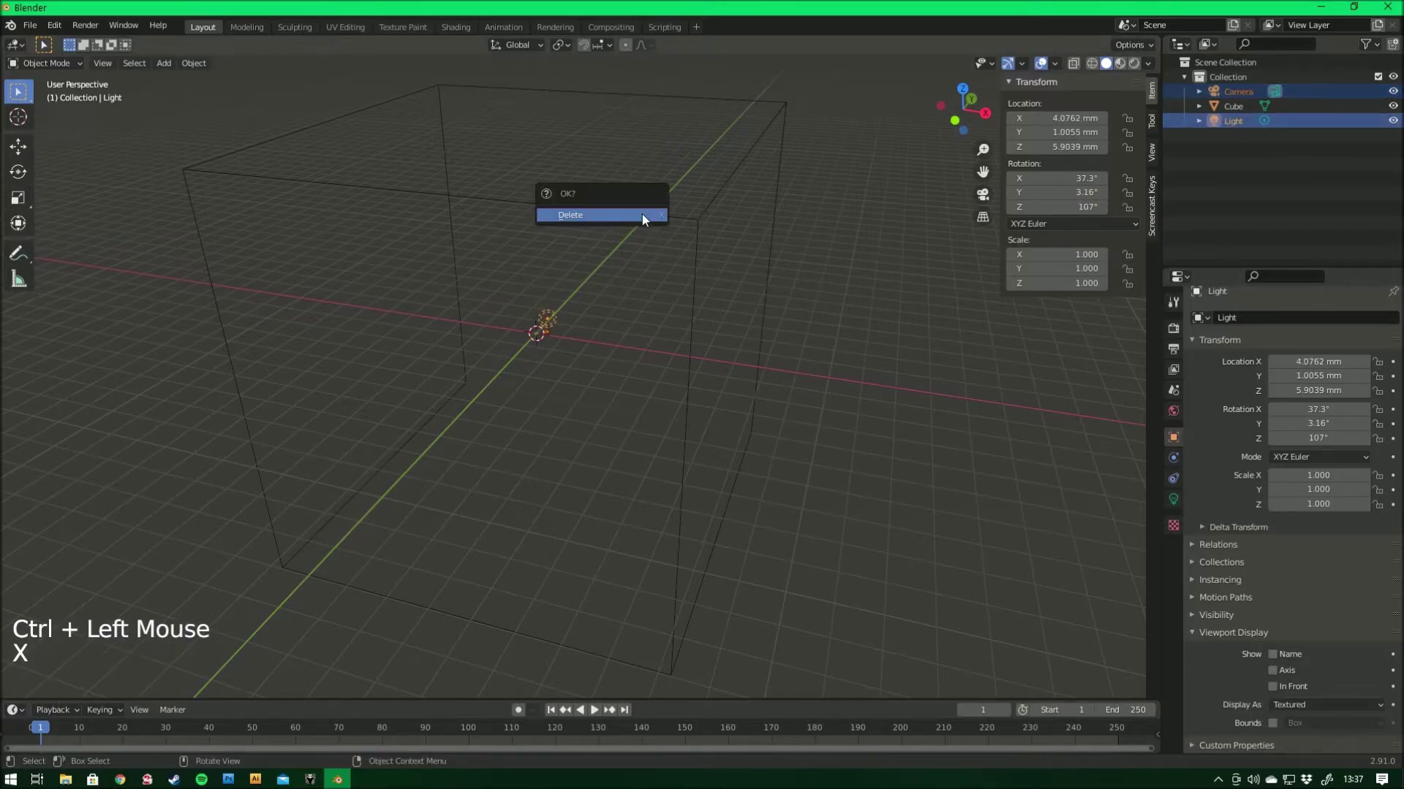
left_click(642, 217)
right_click(557, 209)
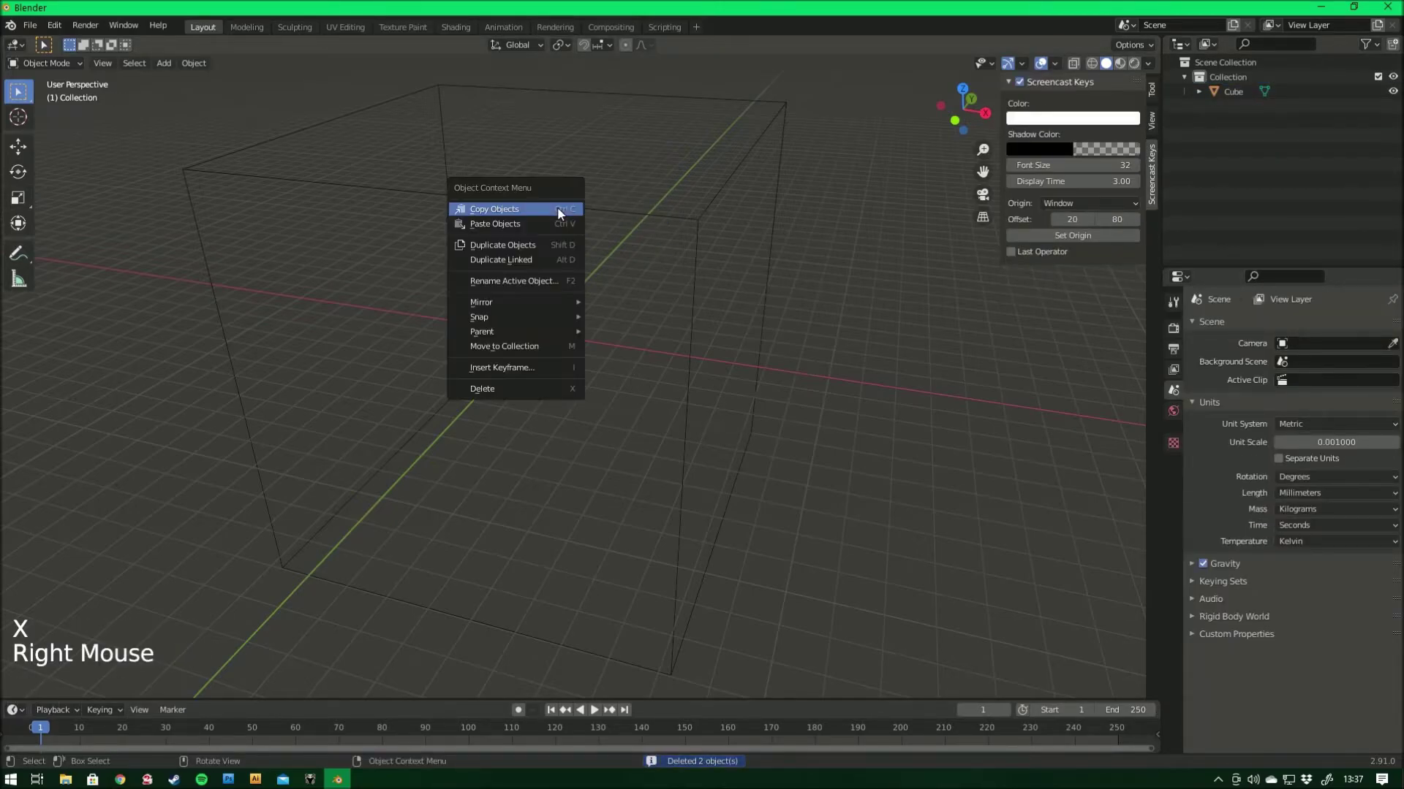
left_click(638, 215)
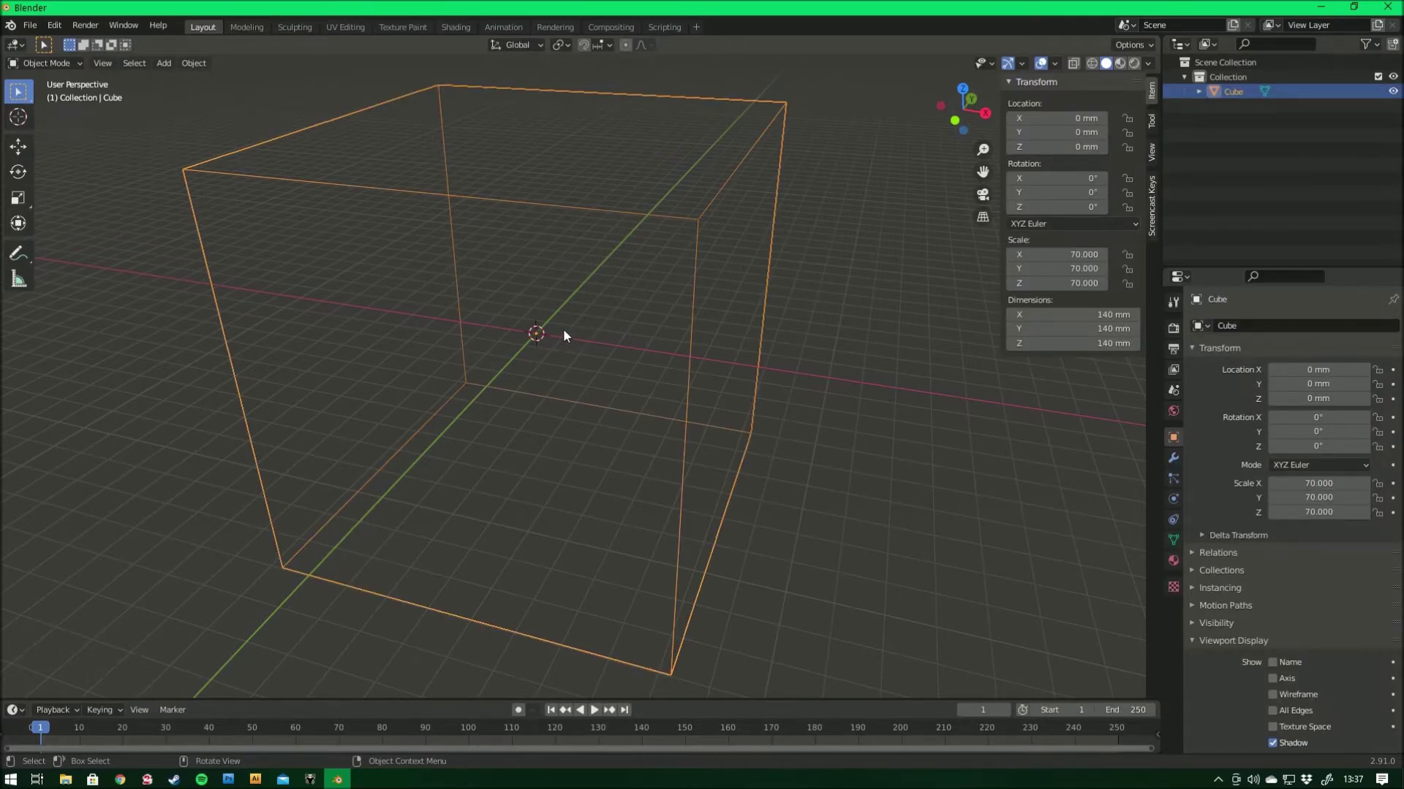
key("KP_1")
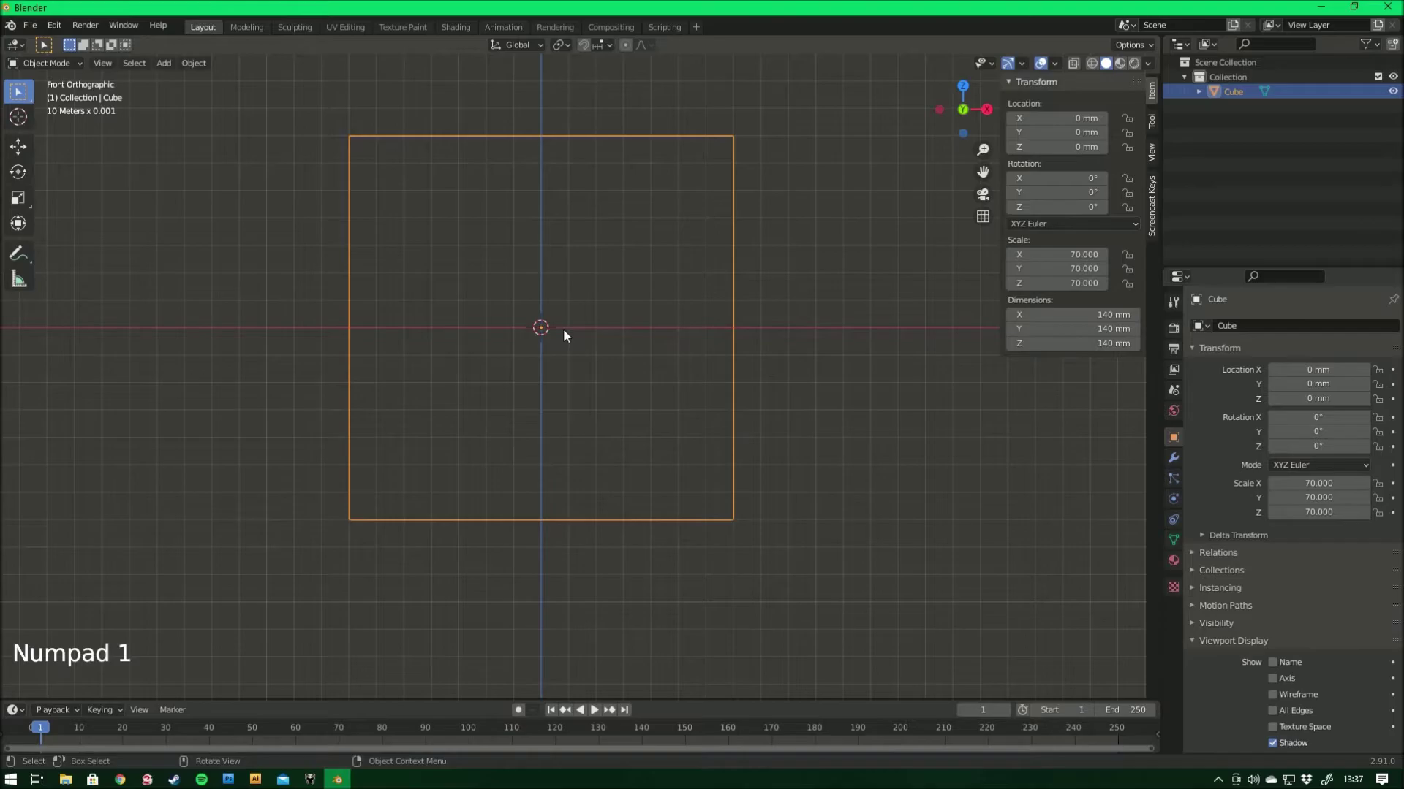
Move the cube up 70 mm along Z with grid snapping so its base rests on the floor
key("g")
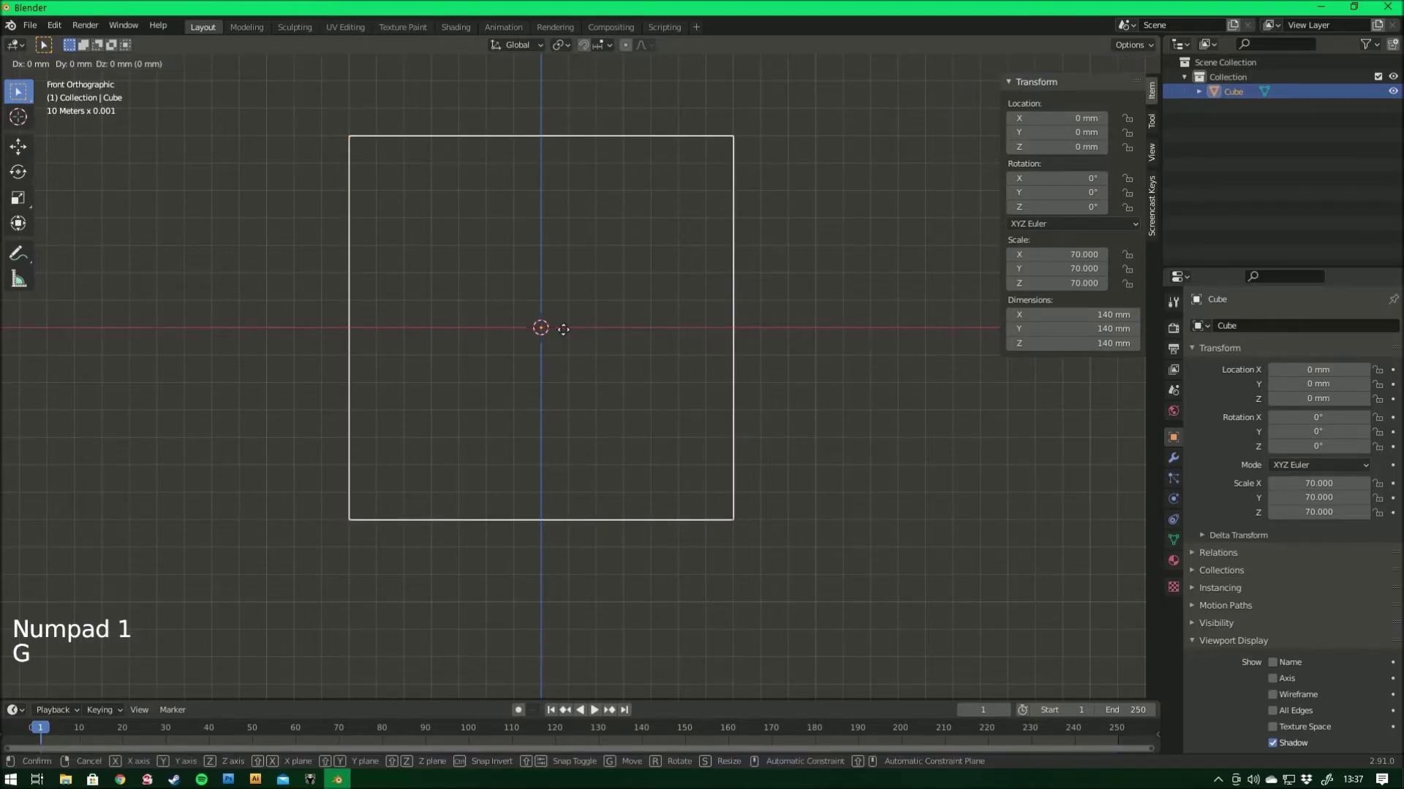
key("z")
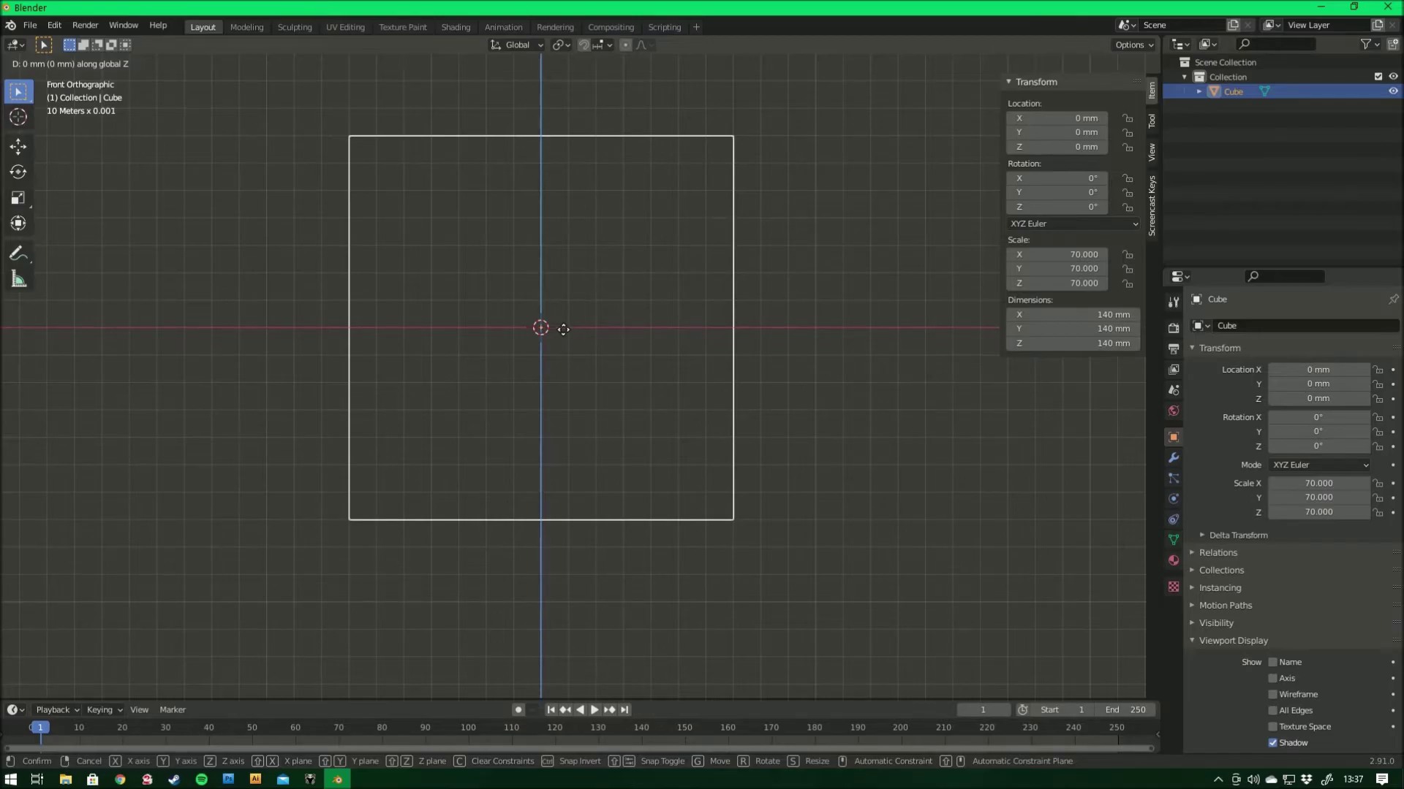
key("ctrl")
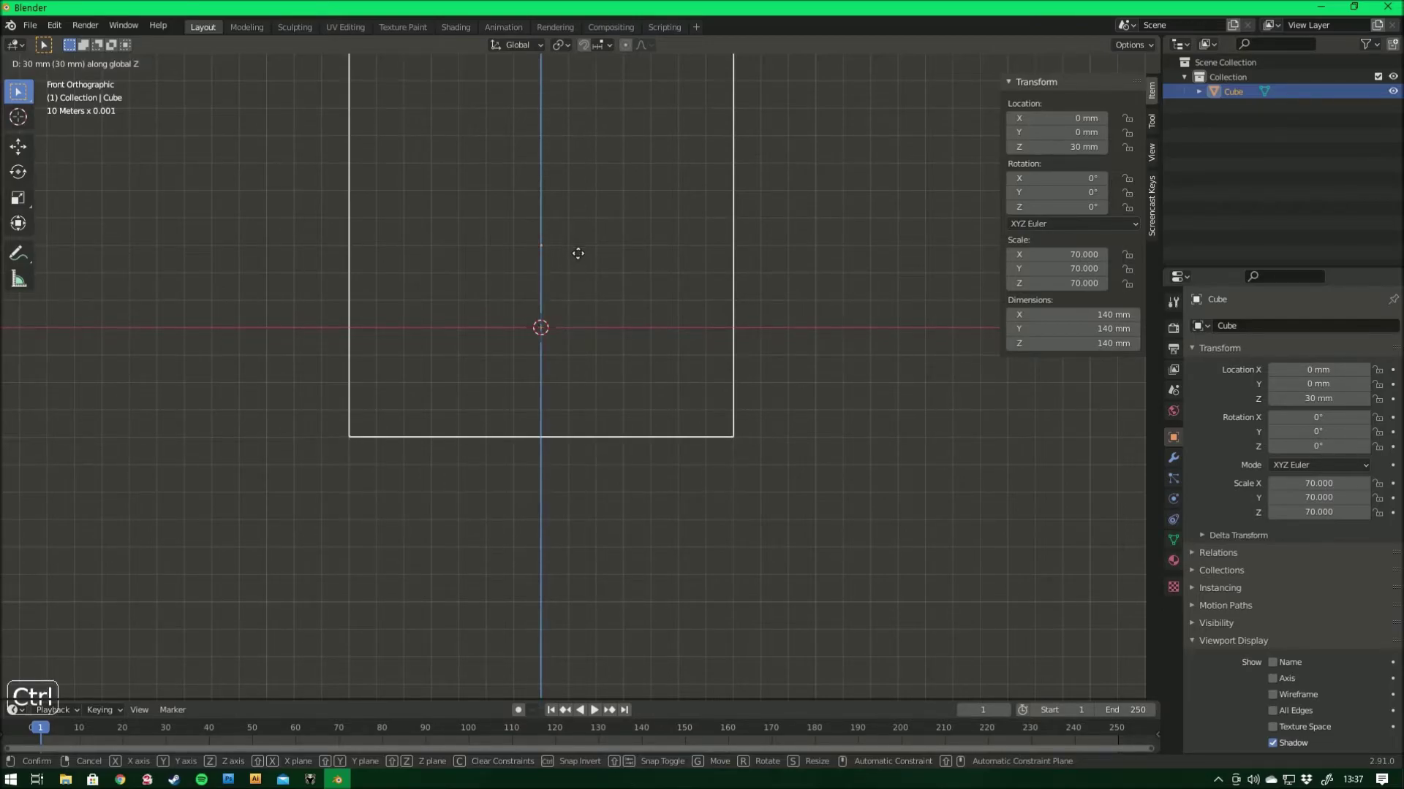
left_click(582, 146)
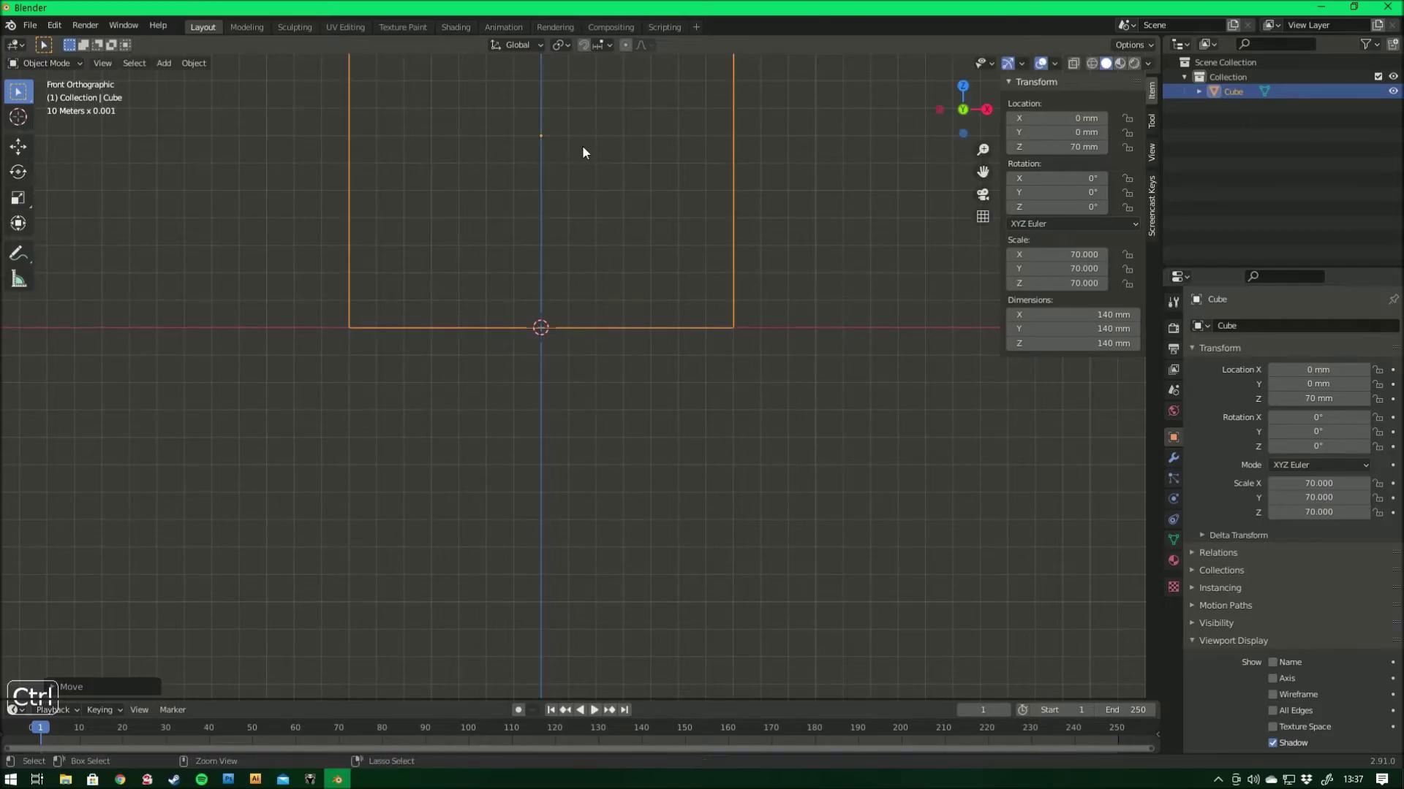
middle_click_drag(598, 167, 589, 354, "shift")
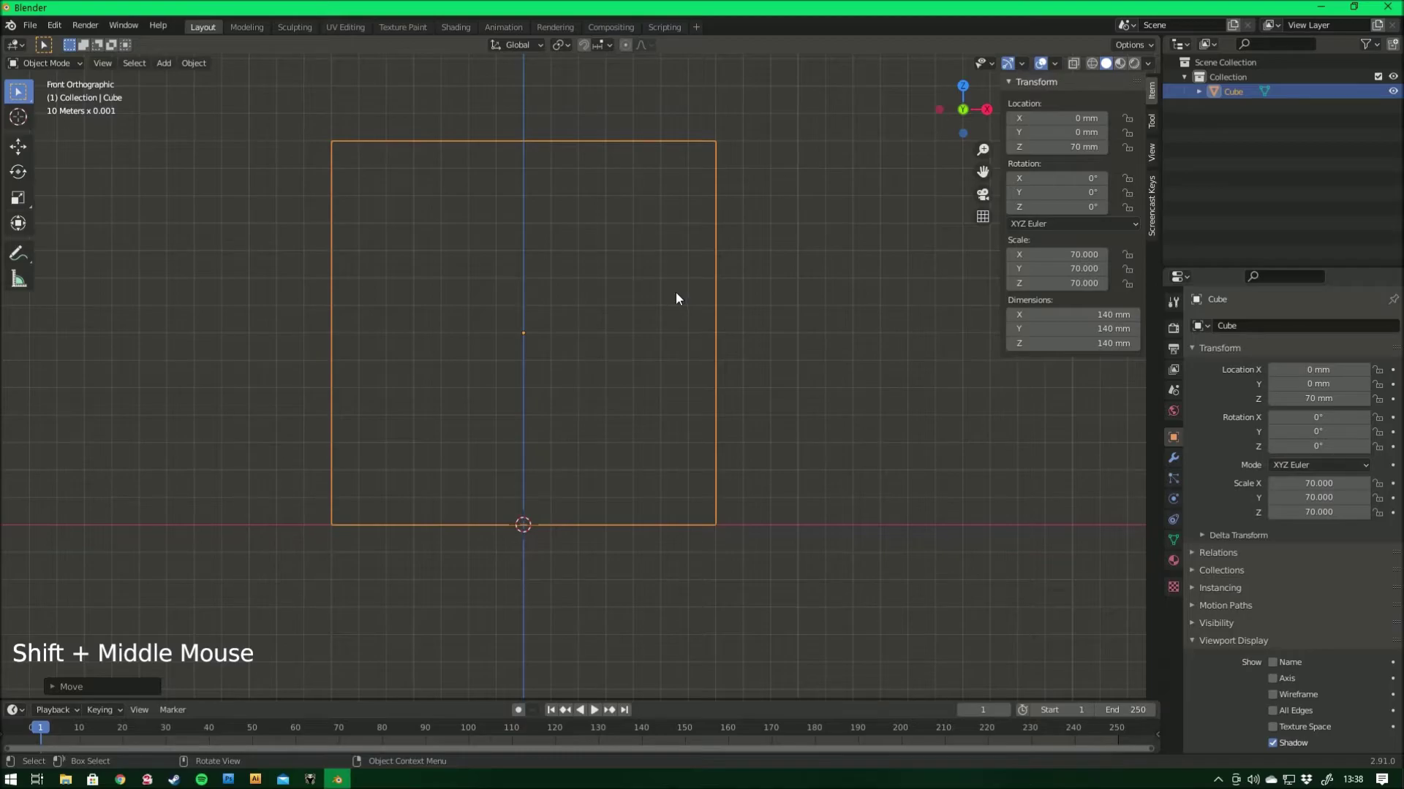
middle_click_drag(677, 298, 611, 386)
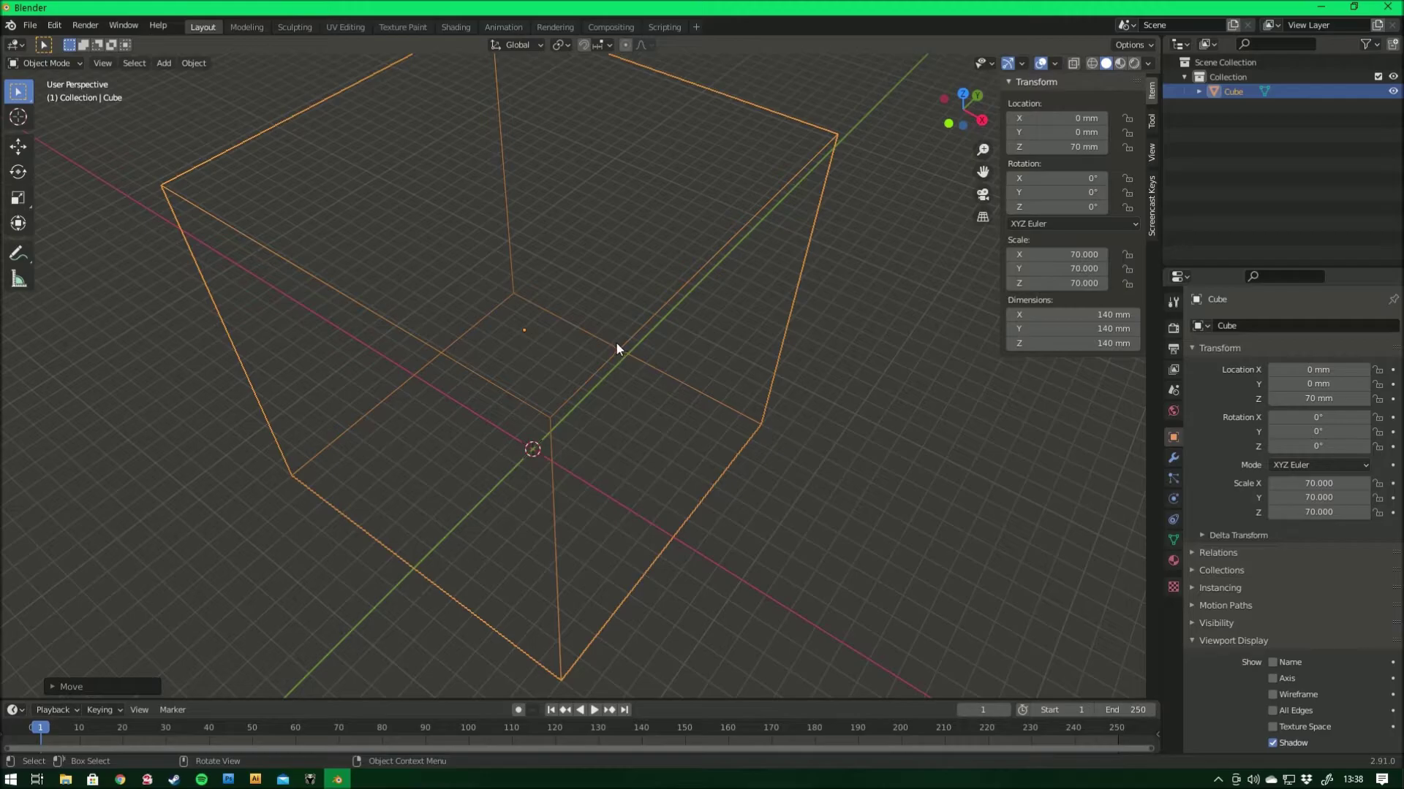
Rename the Cube object to 'PrintVolume' in the Outliner
left_click(1236, 90)
double_click(1236, 89)
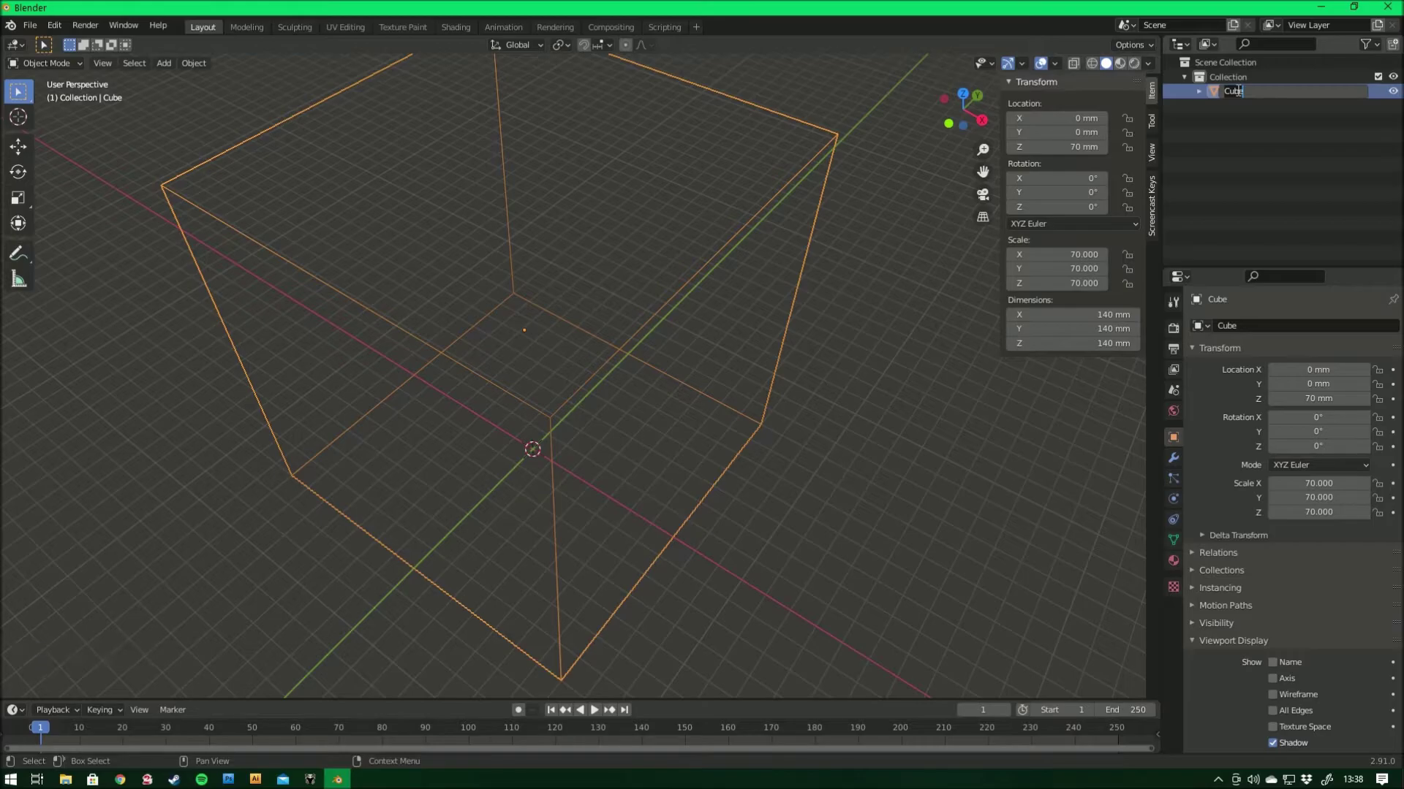
type("Print")
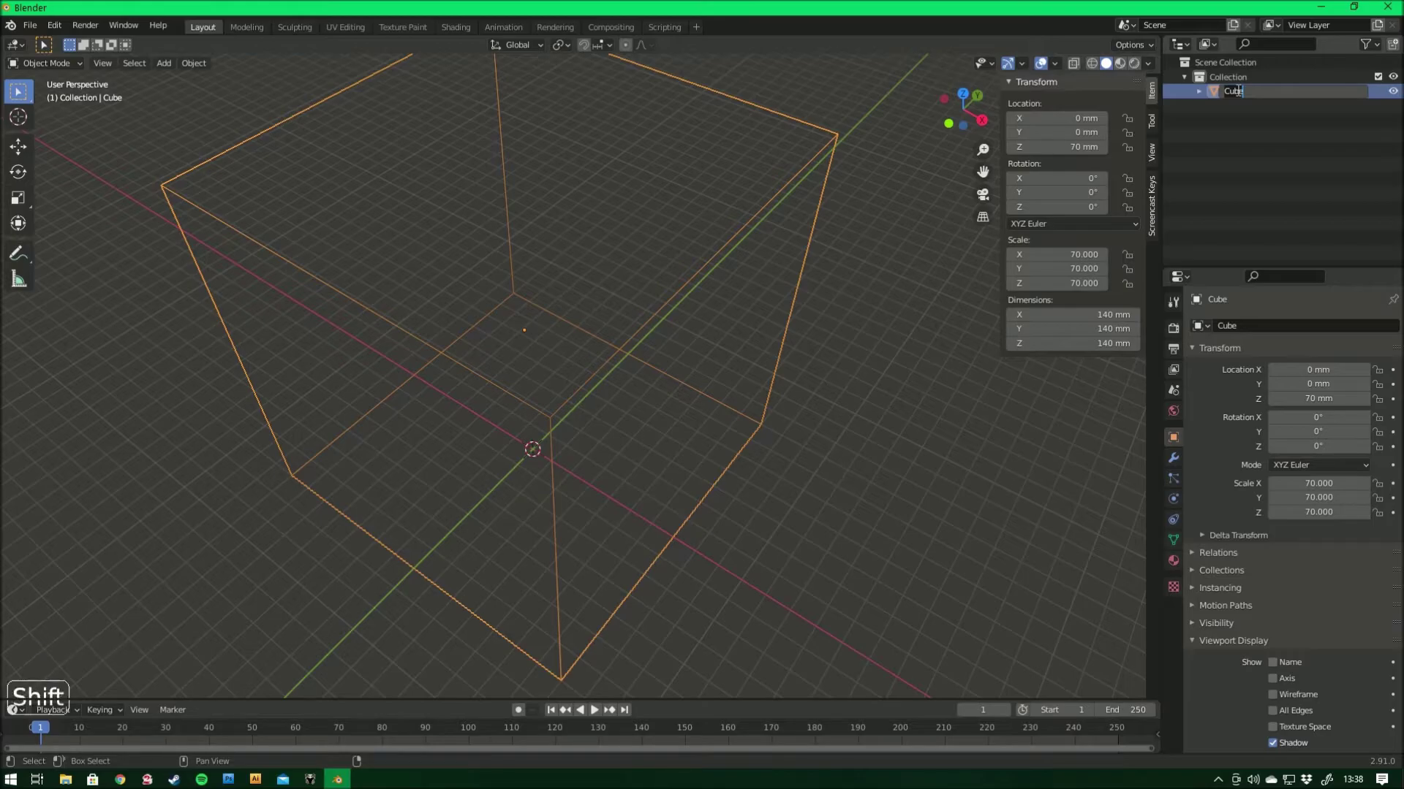
type("Volume")
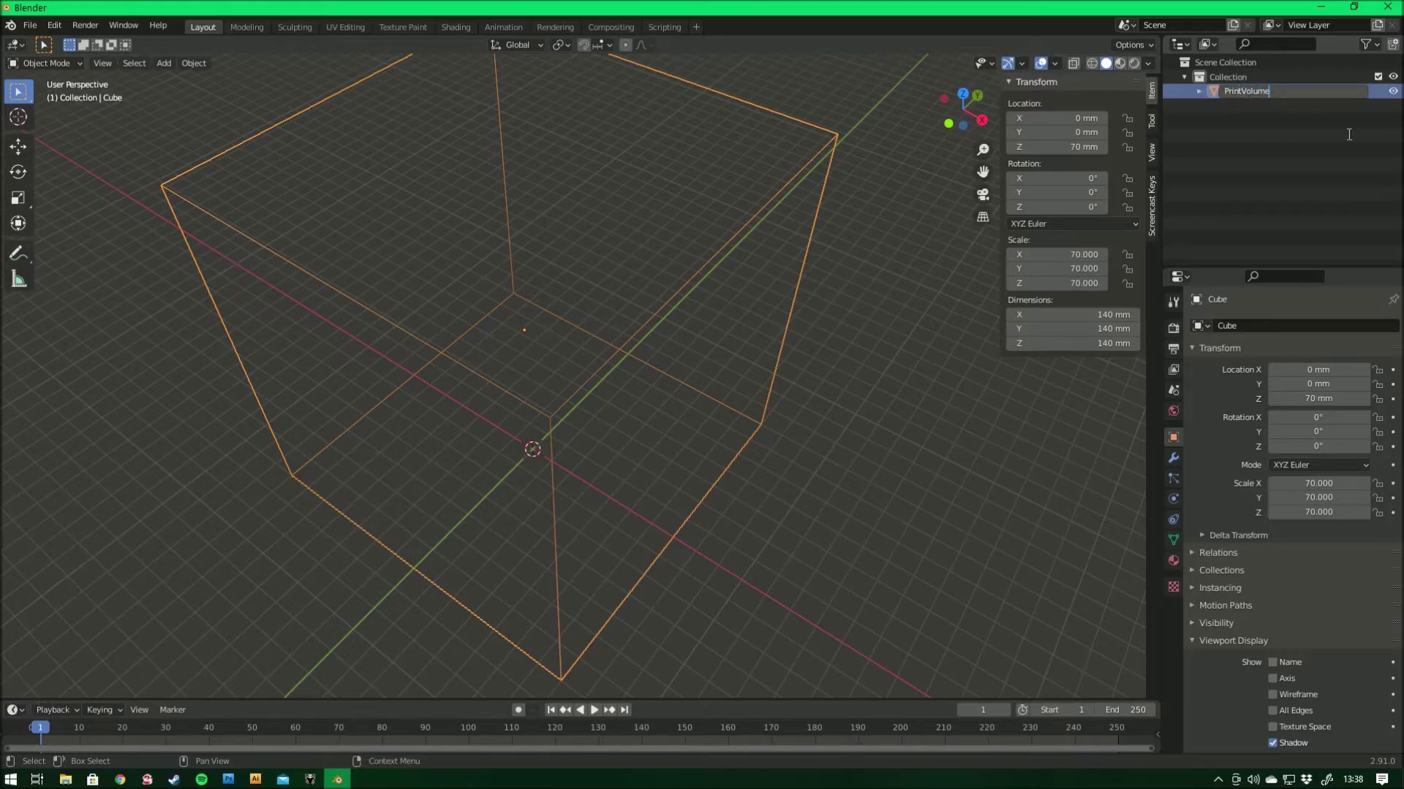
key("Return")
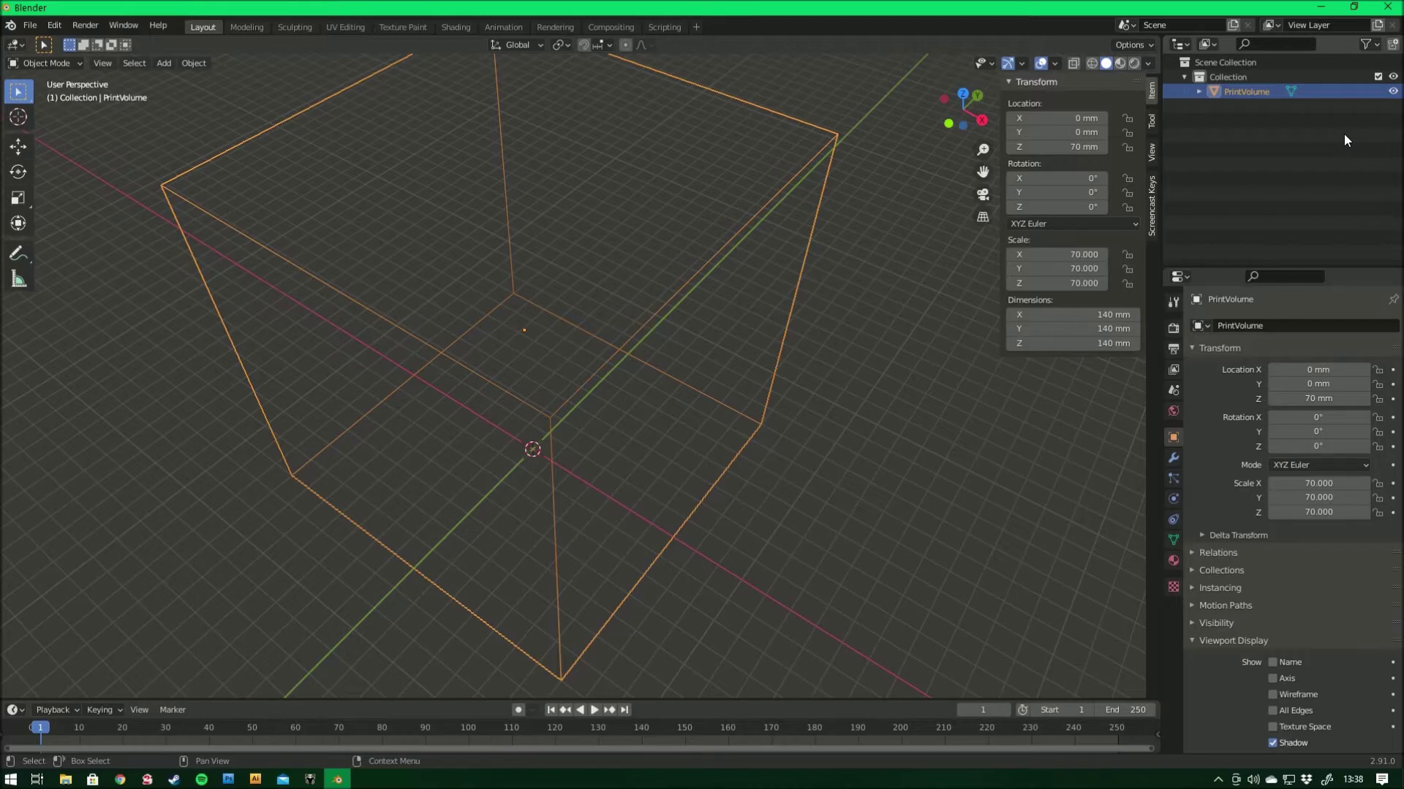
Show the Outliner's Selectable column and turn off selection for PrintVolume
left_click(1373, 45)
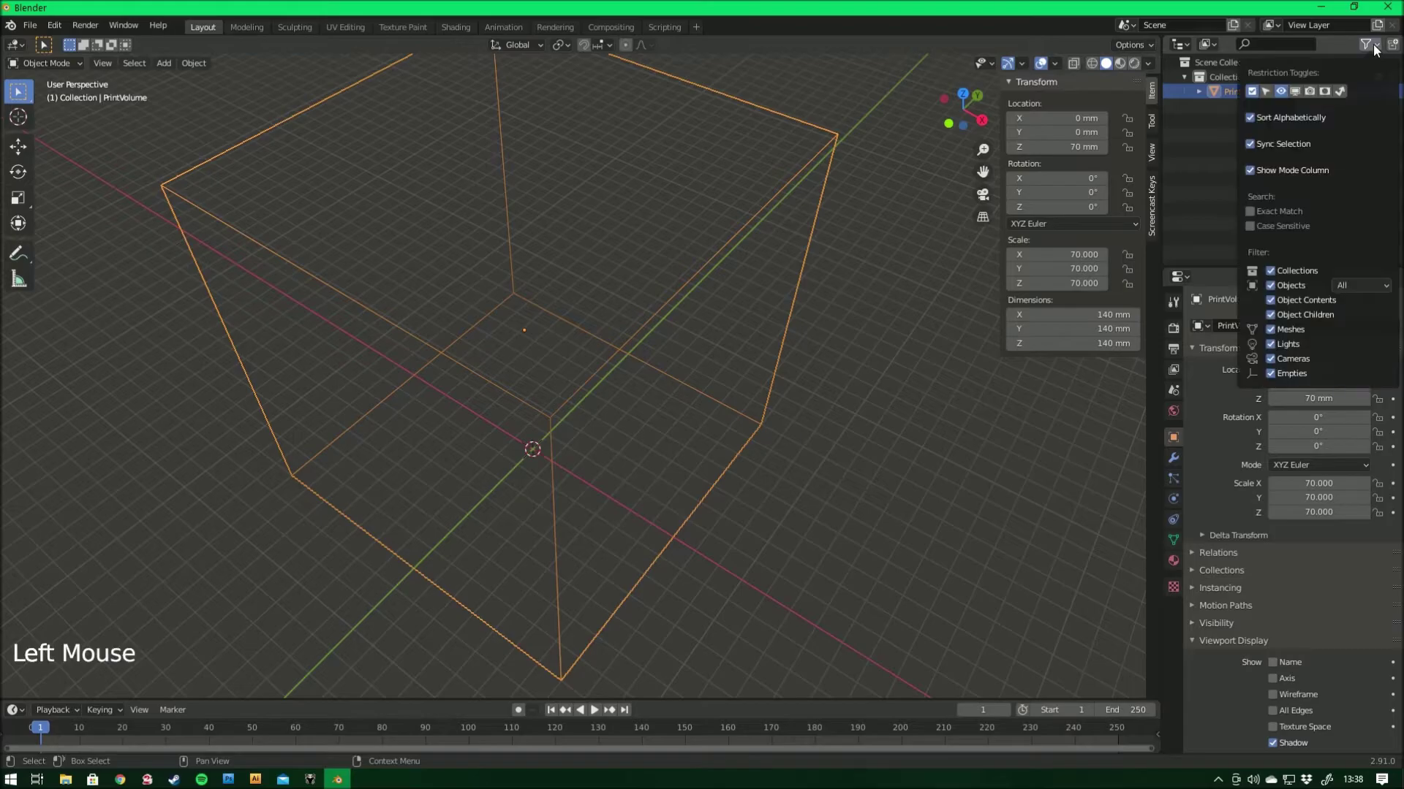
left_click(1267, 92)
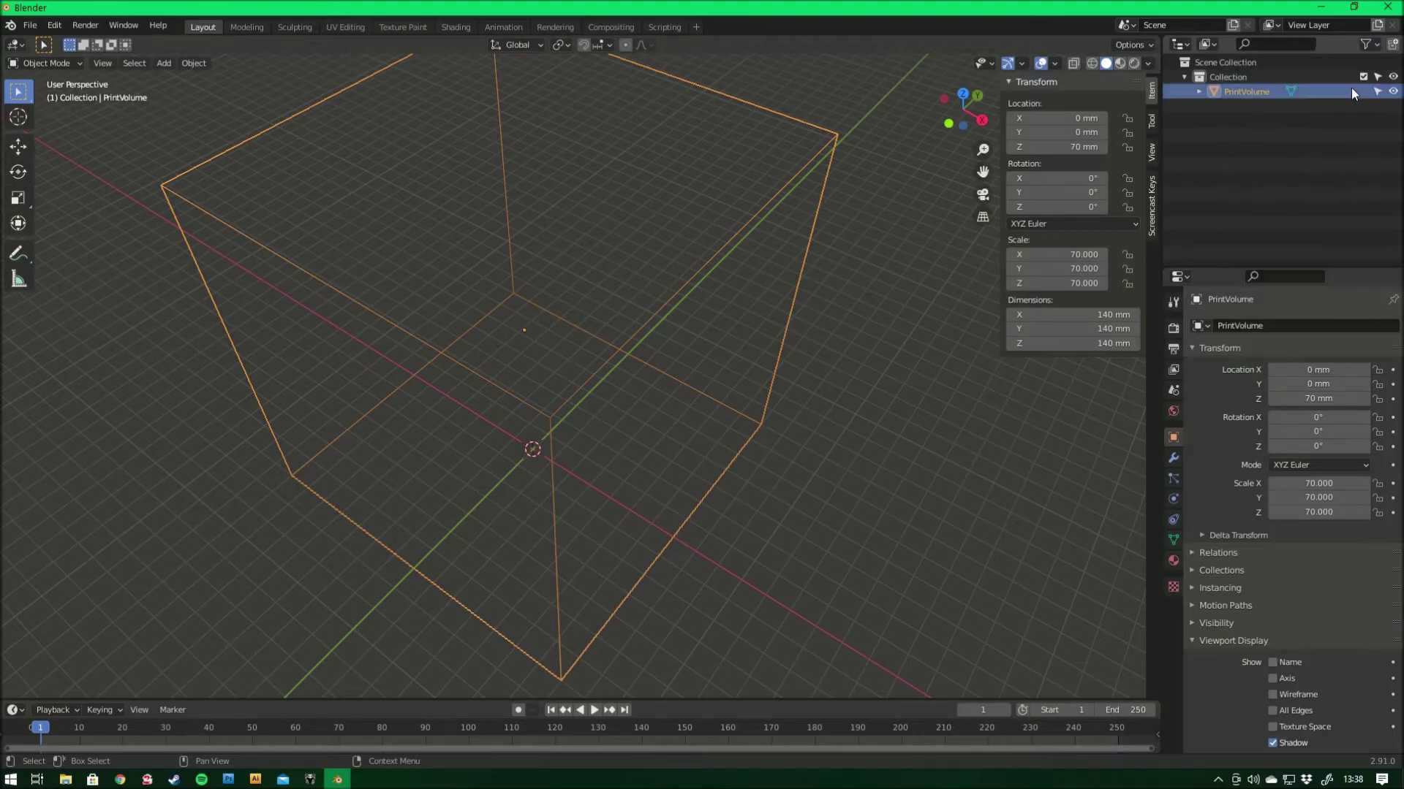
left_click(1375, 92)
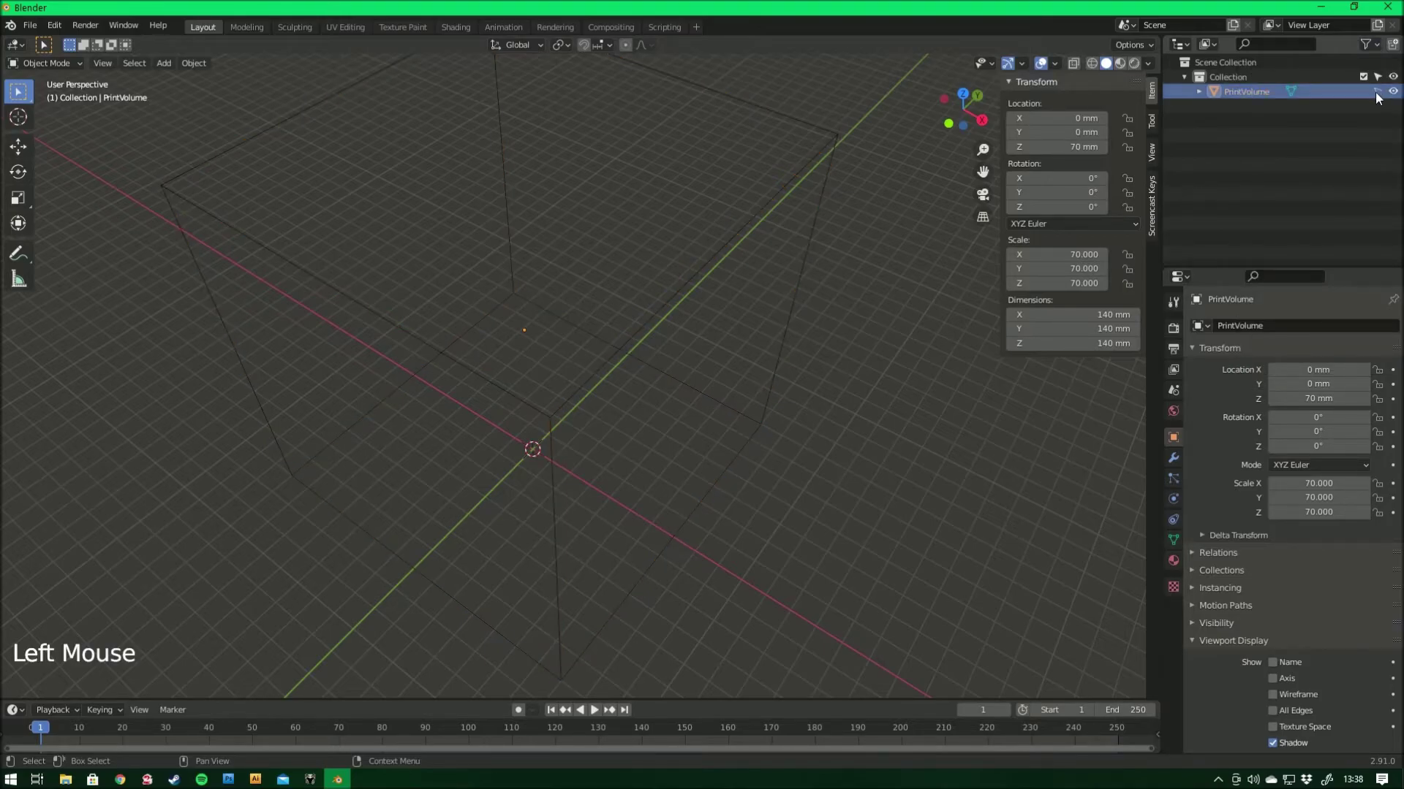
middle_click_drag(903, 385, 776, 424)
scroll(837, 361, "down", 2)
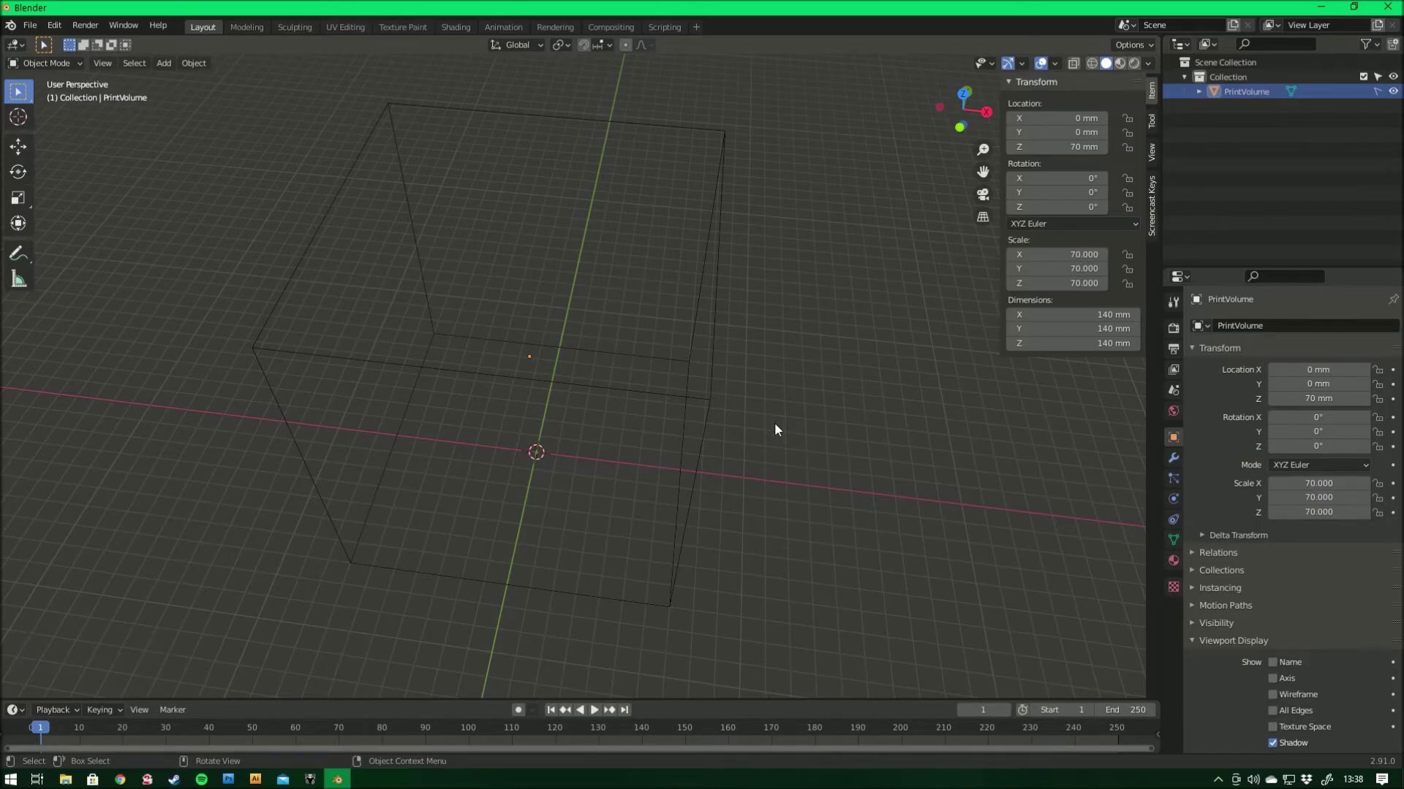
Enable Cavity in the viewport's solid shading options
left_click(1149, 64)
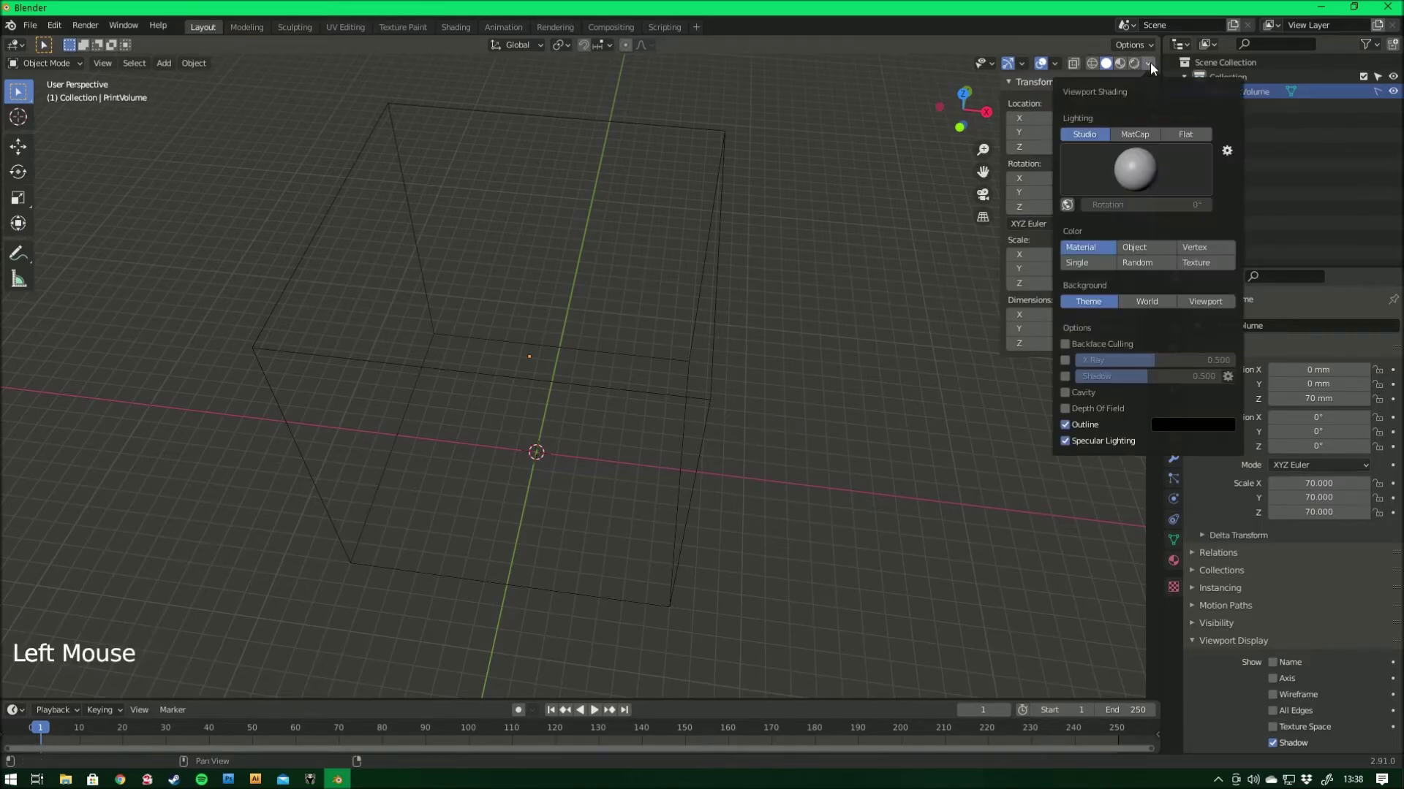
left_click(1065, 392)
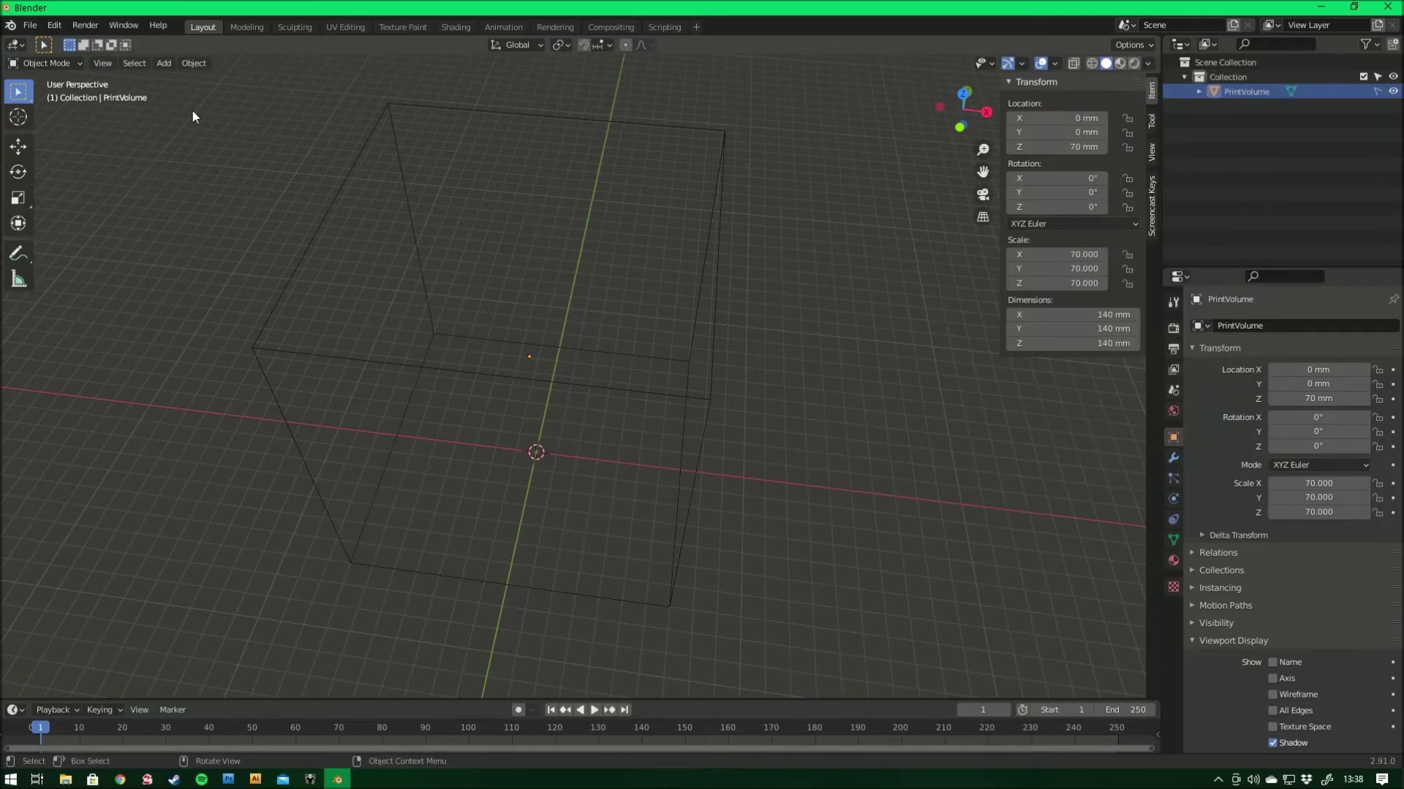
Search the Preferences add-on list for '3d' to find the 3D-Print Toolbox
left_click(51, 24)
left_click(81, 235)
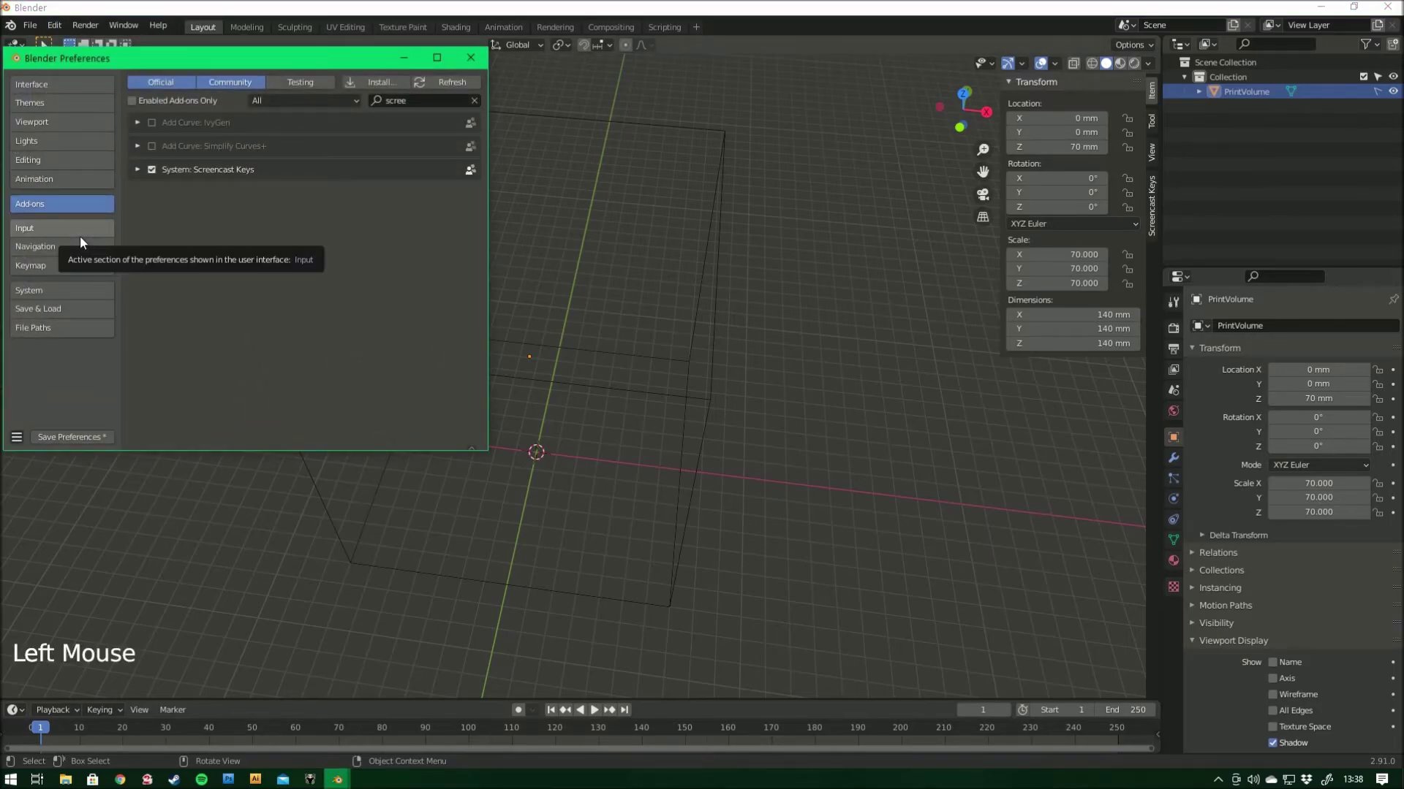
left_click(474, 101)
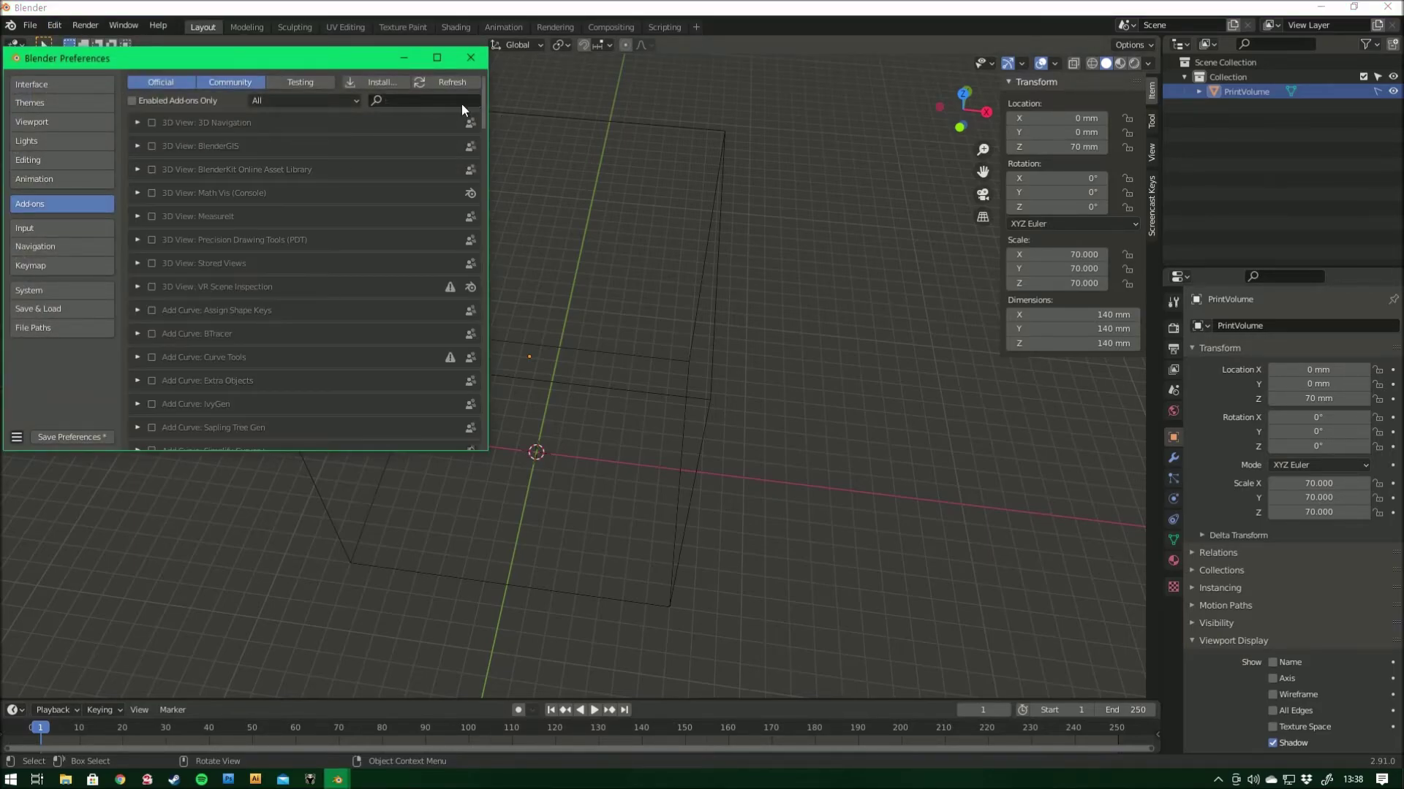
left_click(397, 102)
type("3d")
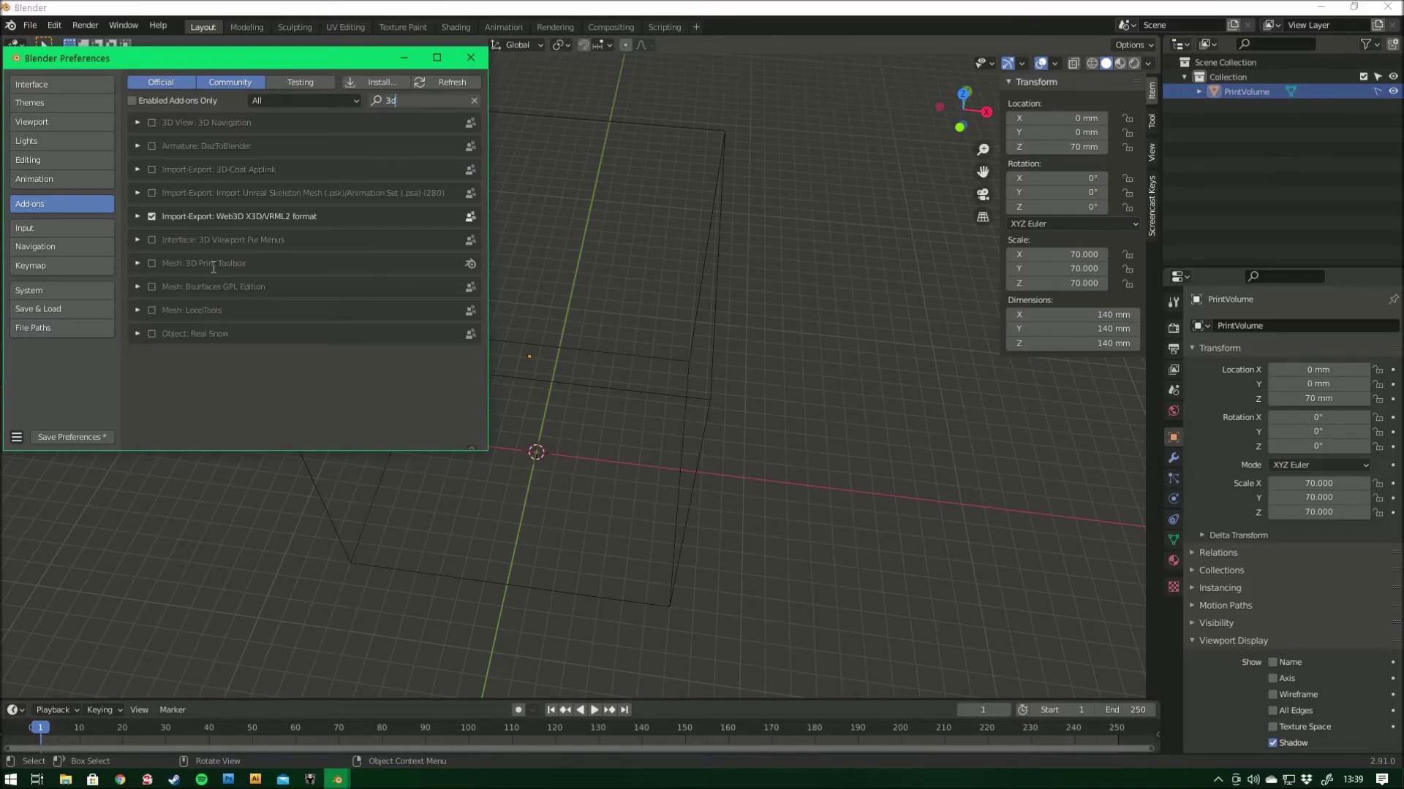
left_click(151, 263)
Enable Mesh: 3D-Print Toolbox and show its 3D-Print panel in the sidebar
left_click(152, 263)
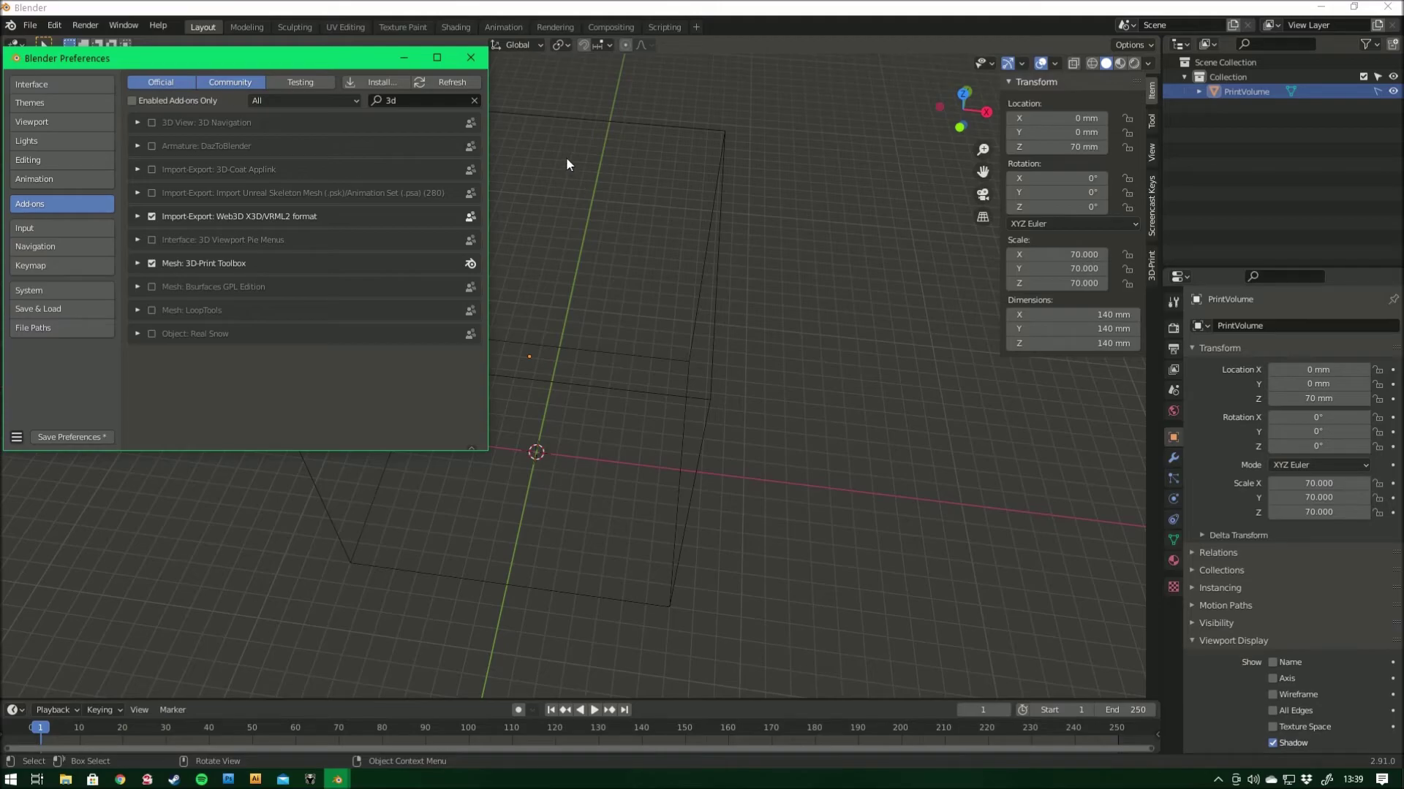
left_click(472, 58)
left_click(1152, 265)
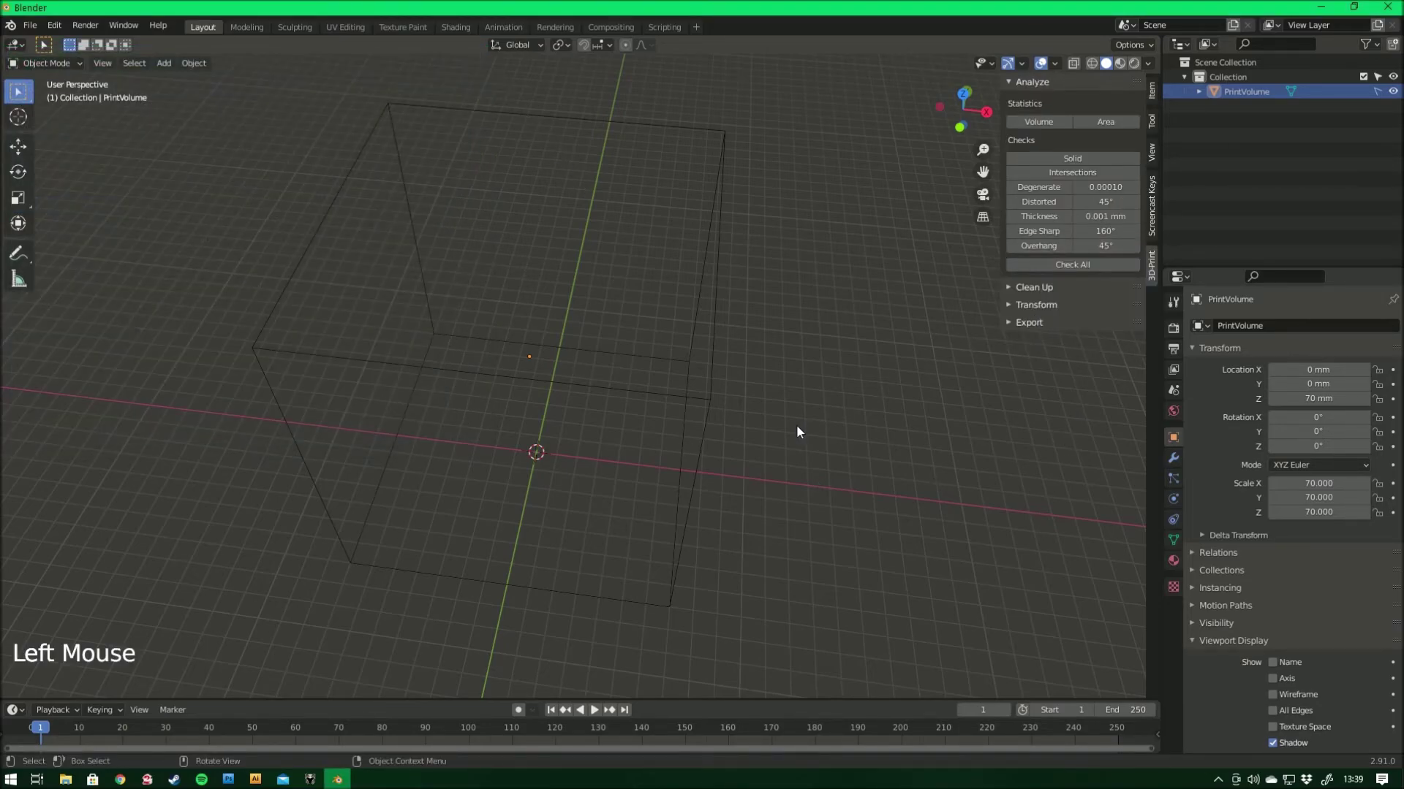
middle_click_drag(796, 435, 792, 325)
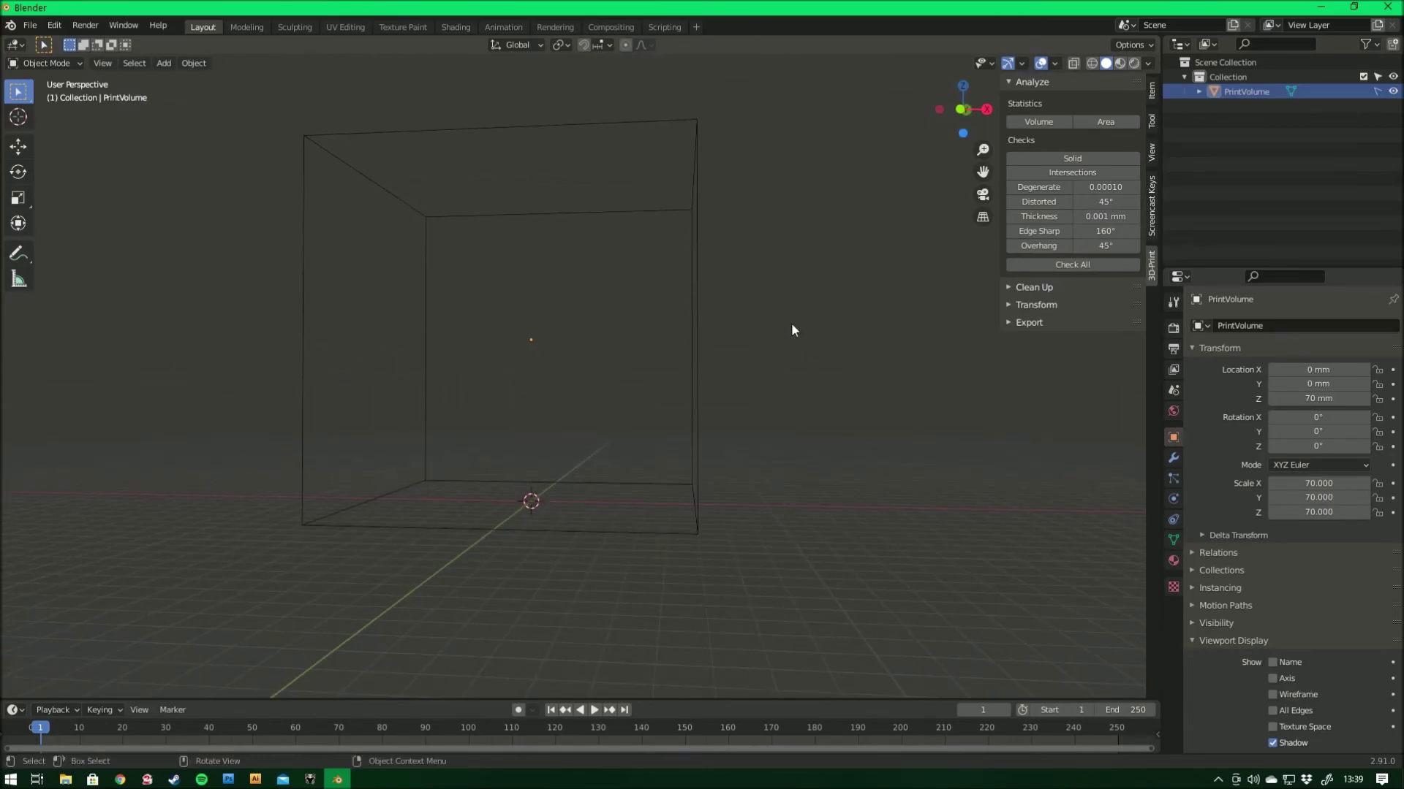
middle_click_drag(794, 330, 770, 381)
scroll(772, 384, "up", 1)
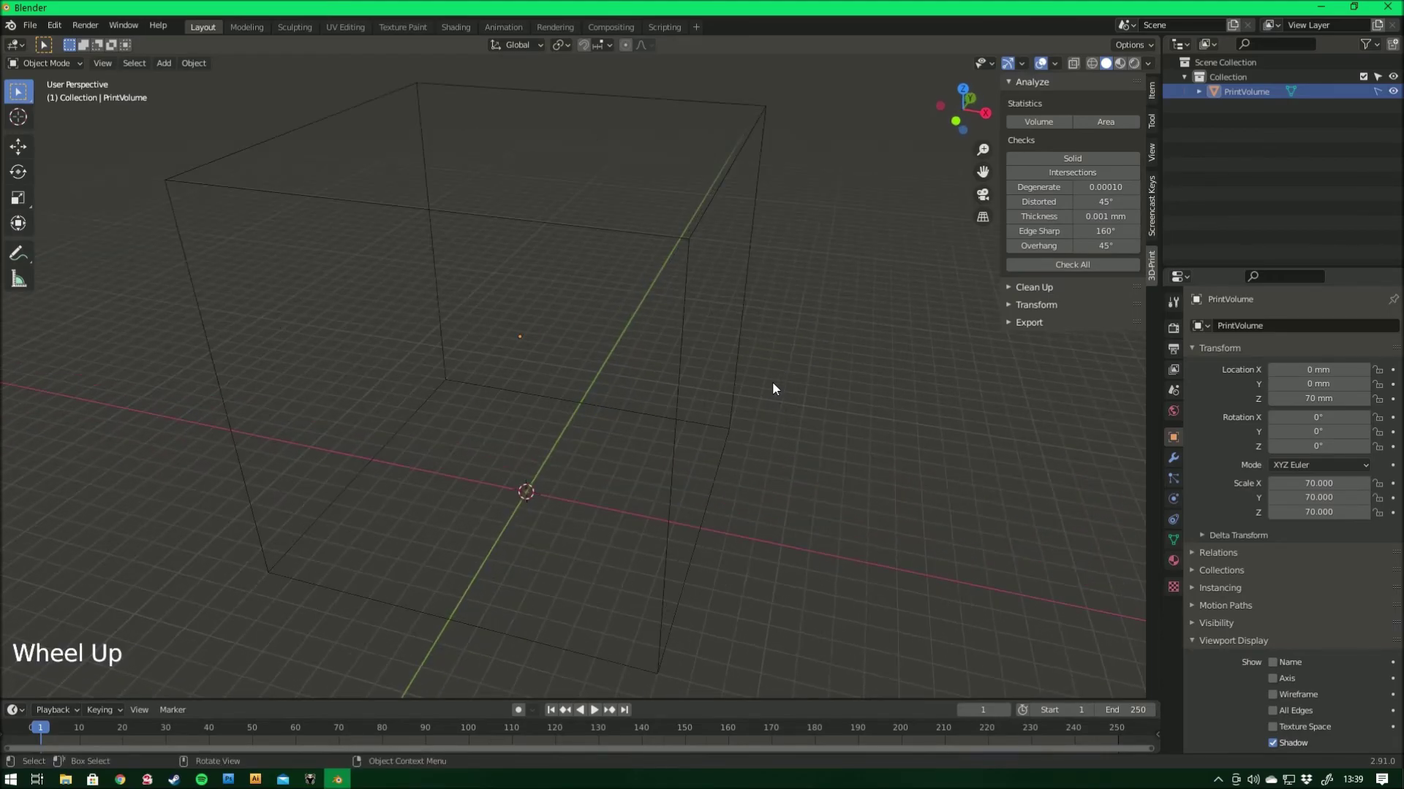
middle_click_drag(766, 393, 678, 330, "shift")
scroll(718, 383, "down", 1)
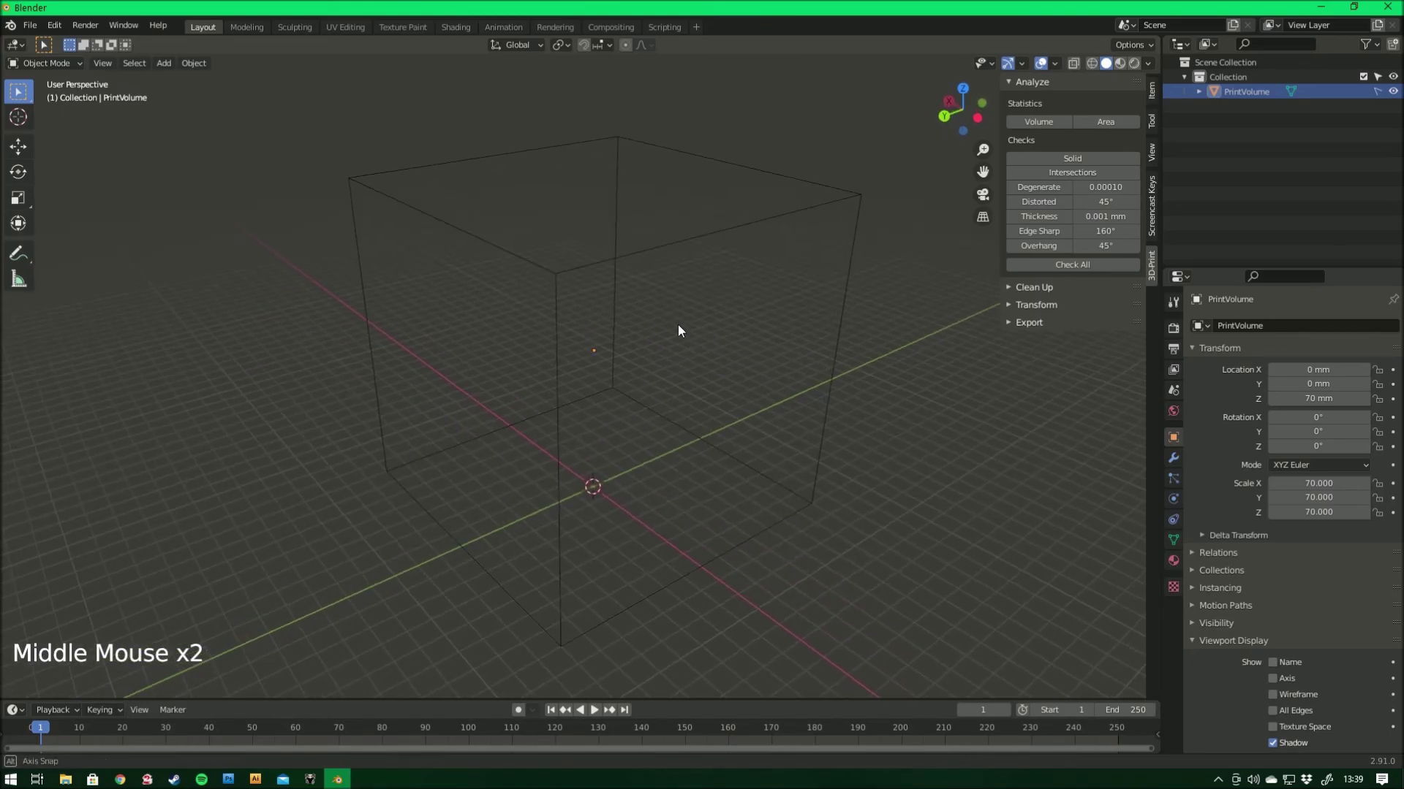